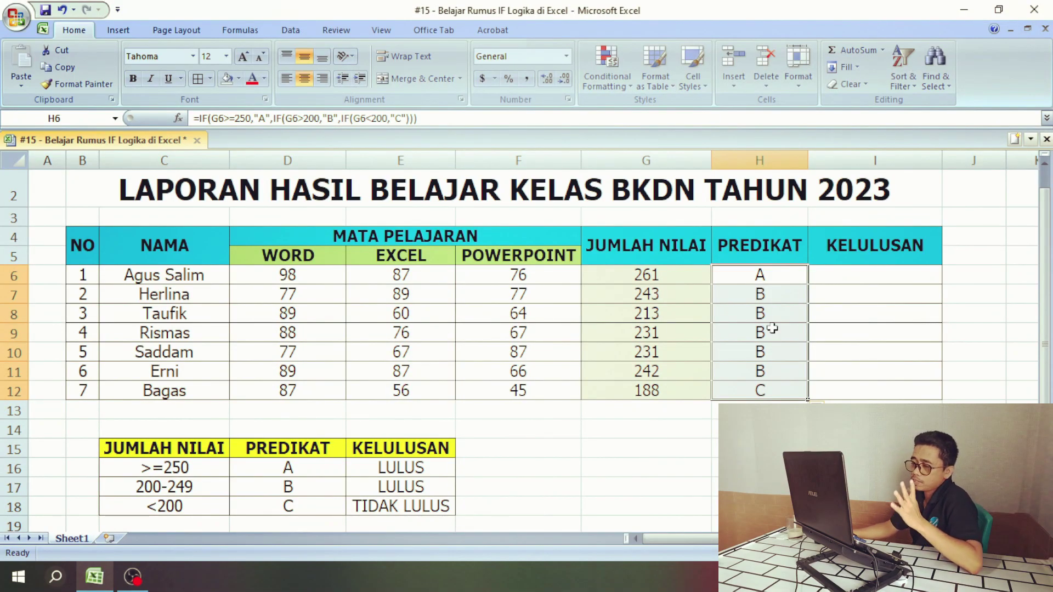
- Compare the legend's score ranges (>=250 A, 200-249 B) with the PREDIKAT grades and their IF formula
drag(168, 451, 275, 505)
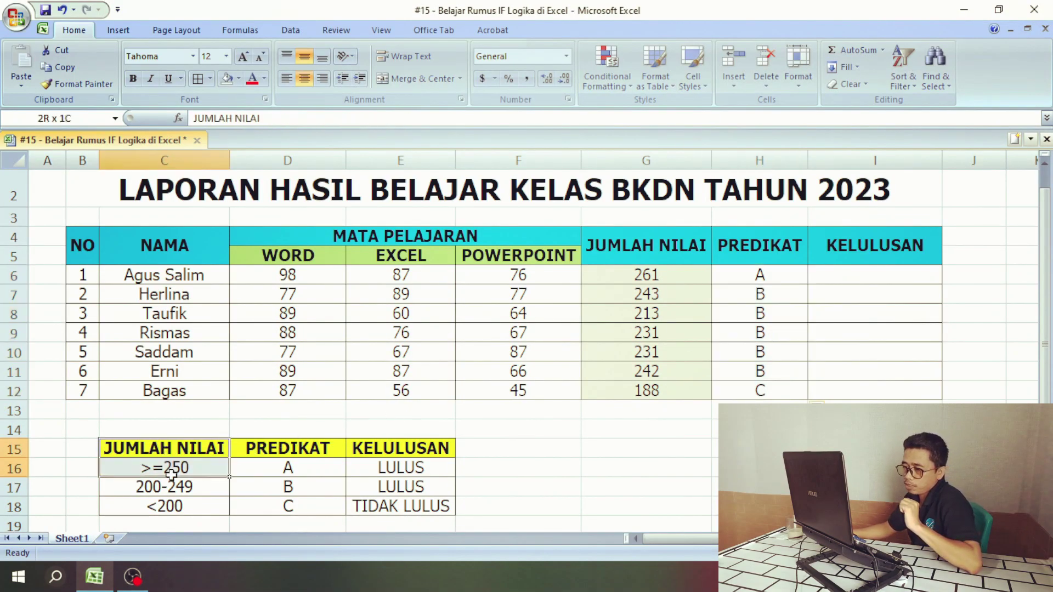
click(665, 277)
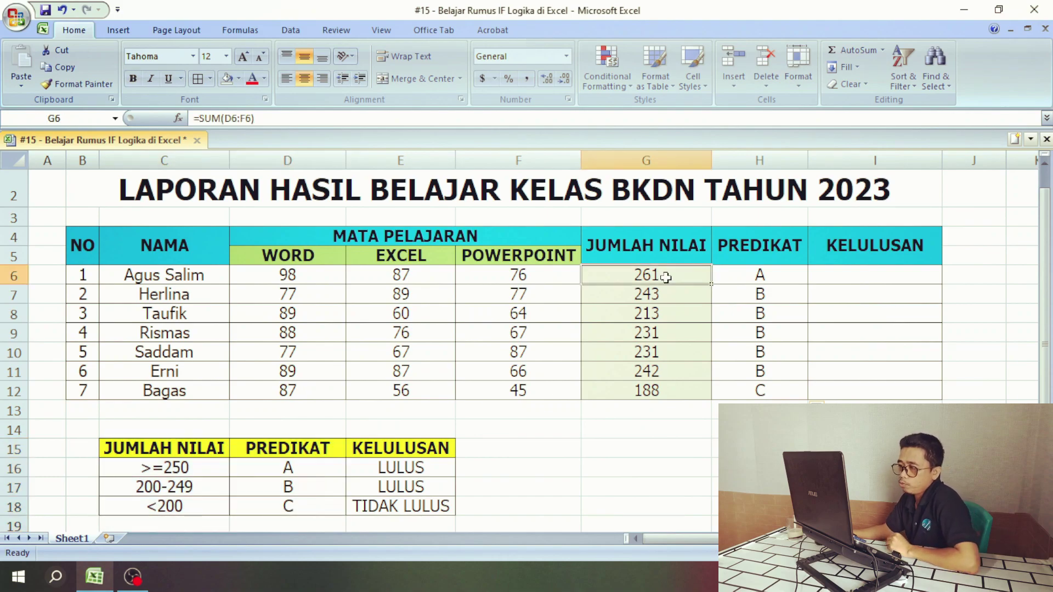
click(753, 276)
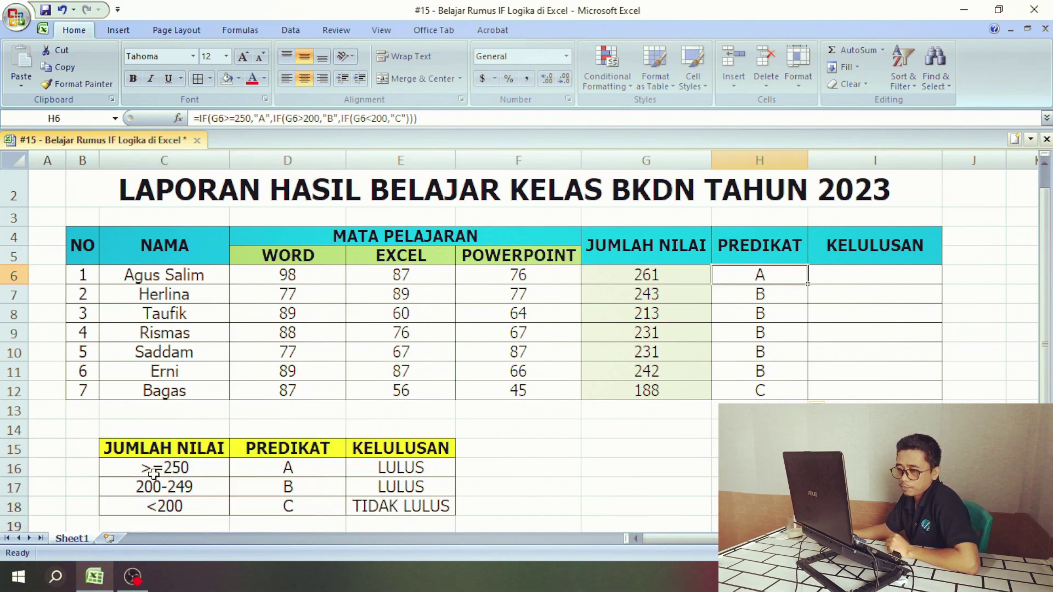
click(154, 473)
drag(234, 475, 253, 472)
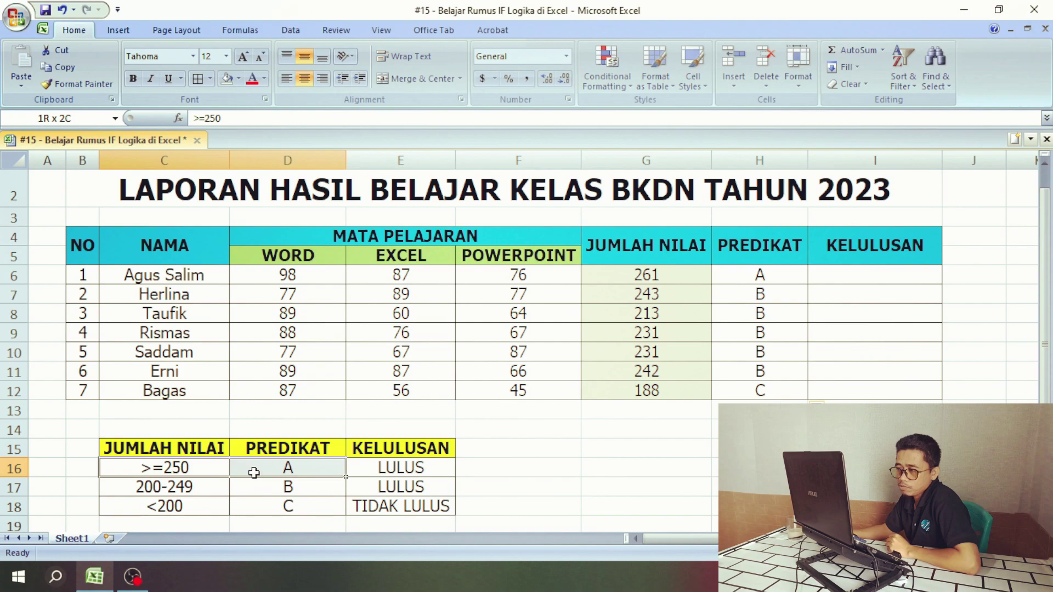
drag(782, 299, 768, 372)
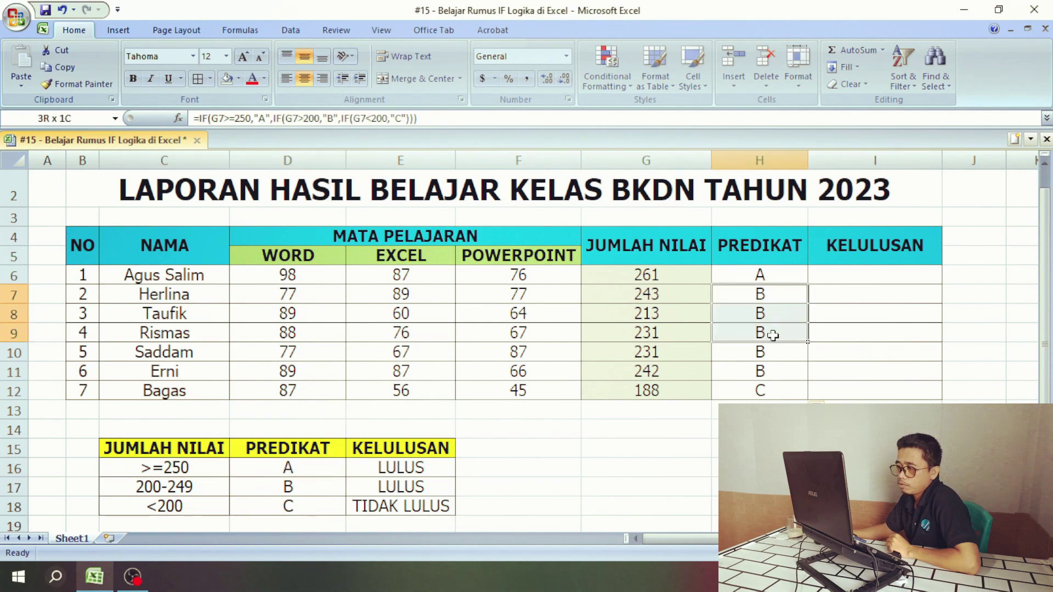
click(155, 491)
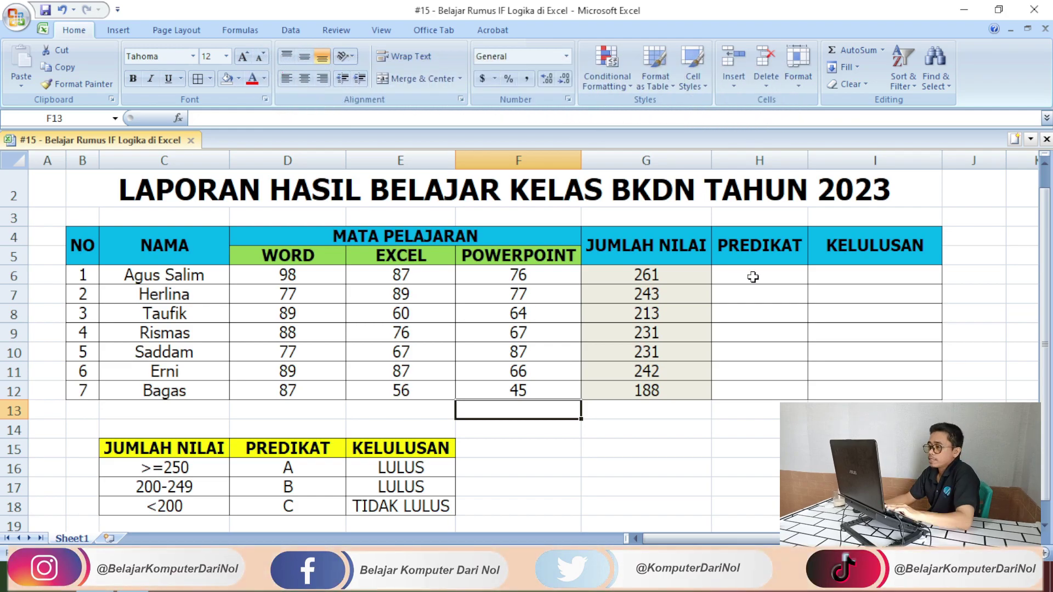
click(753, 276)
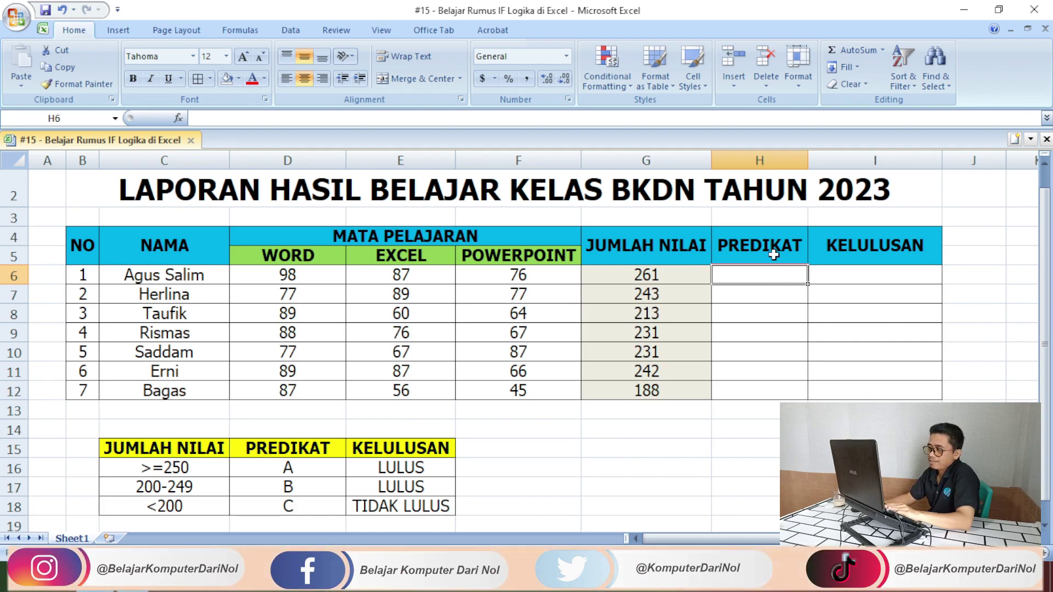
drag(773, 254, 760, 391)
drag(883, 252, 890, 385)
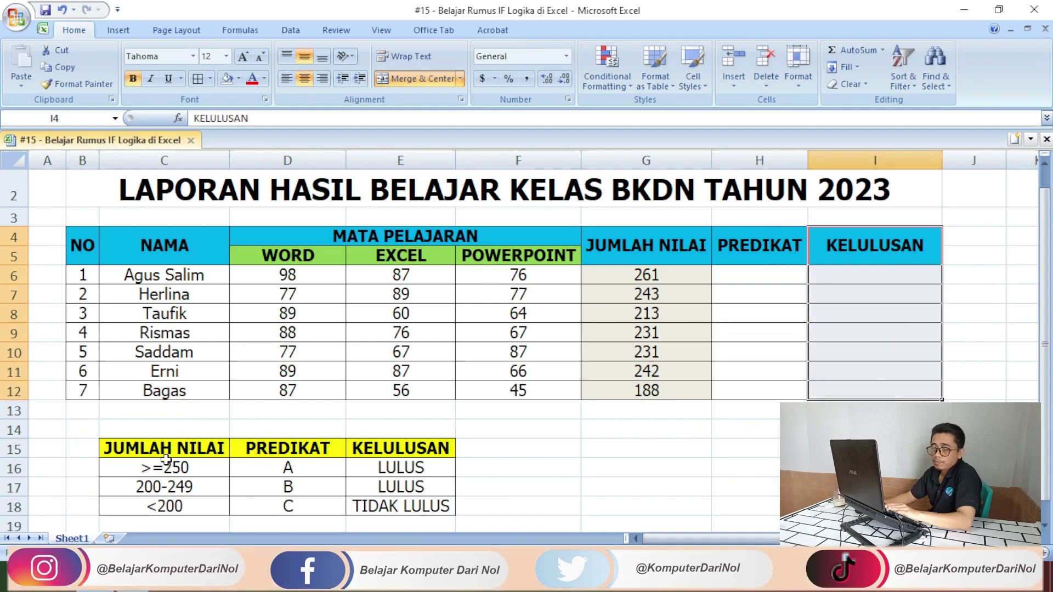
click(144, 448)
key(shift+Right)
key(shift+Right)
key(shift+Down)
key(shift+Down)
key(shift+Down)
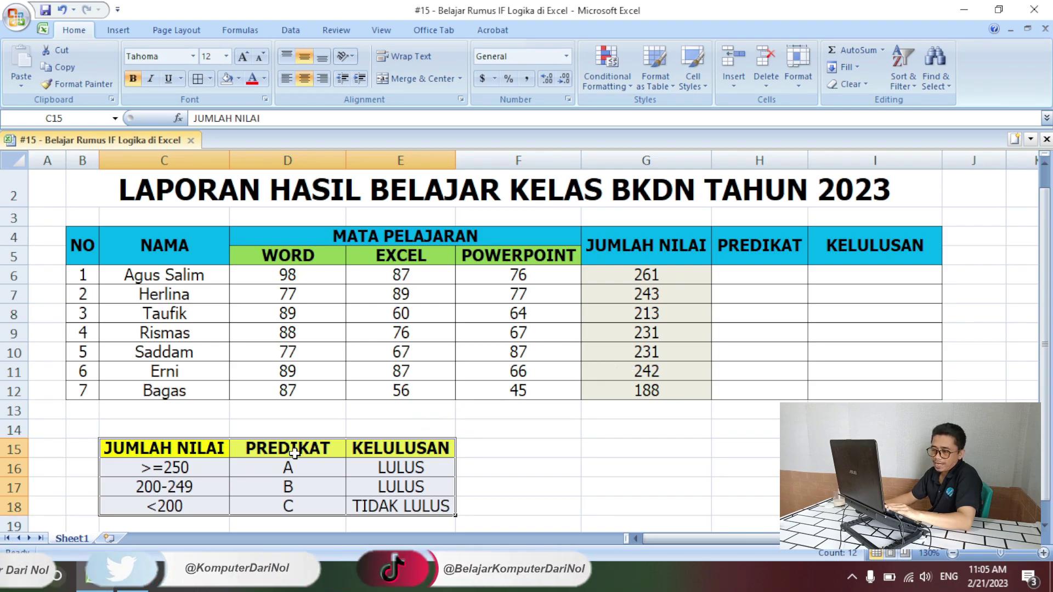
click(294, 445)
click(425, 447)
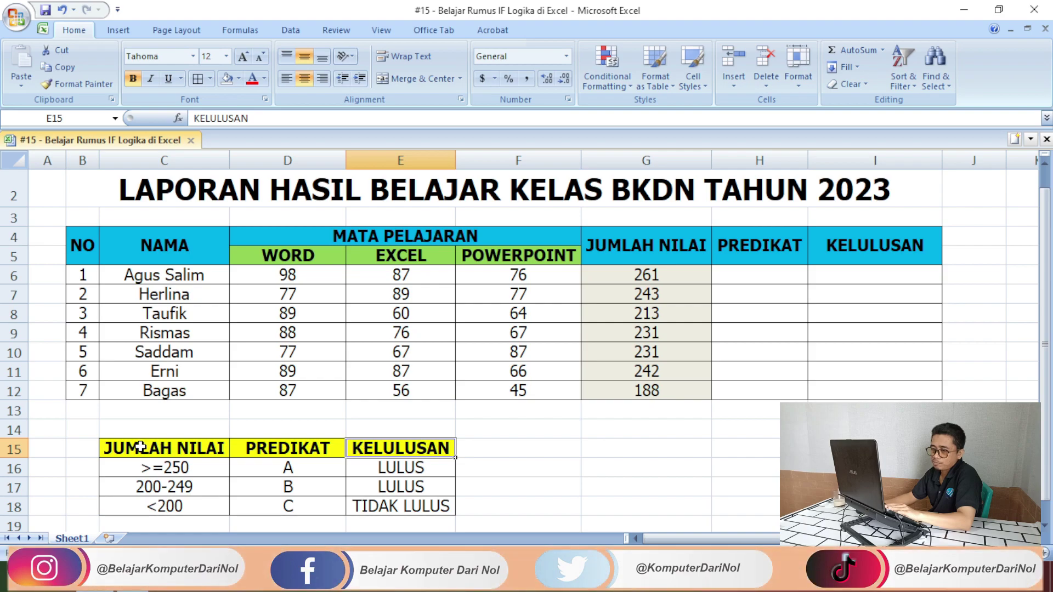
drag(141, 447, 140, 508)
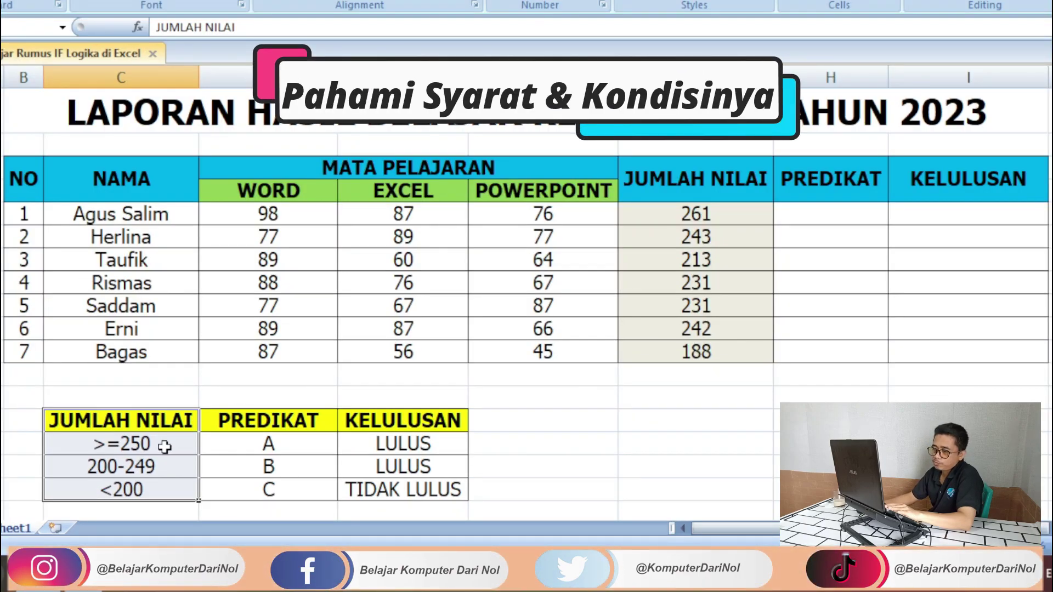
click(262, 450)
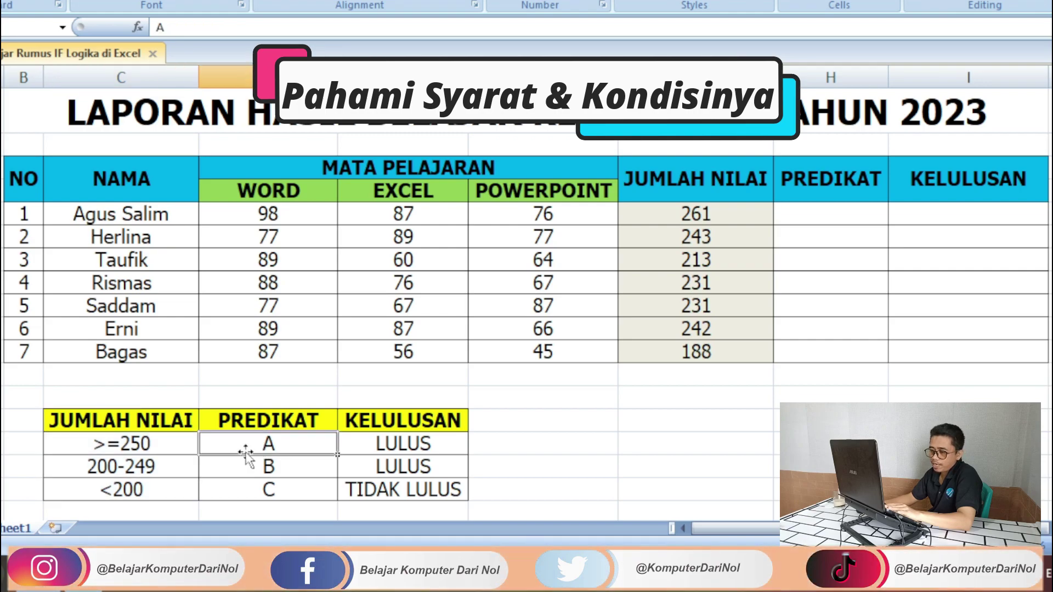
click(113, 447)
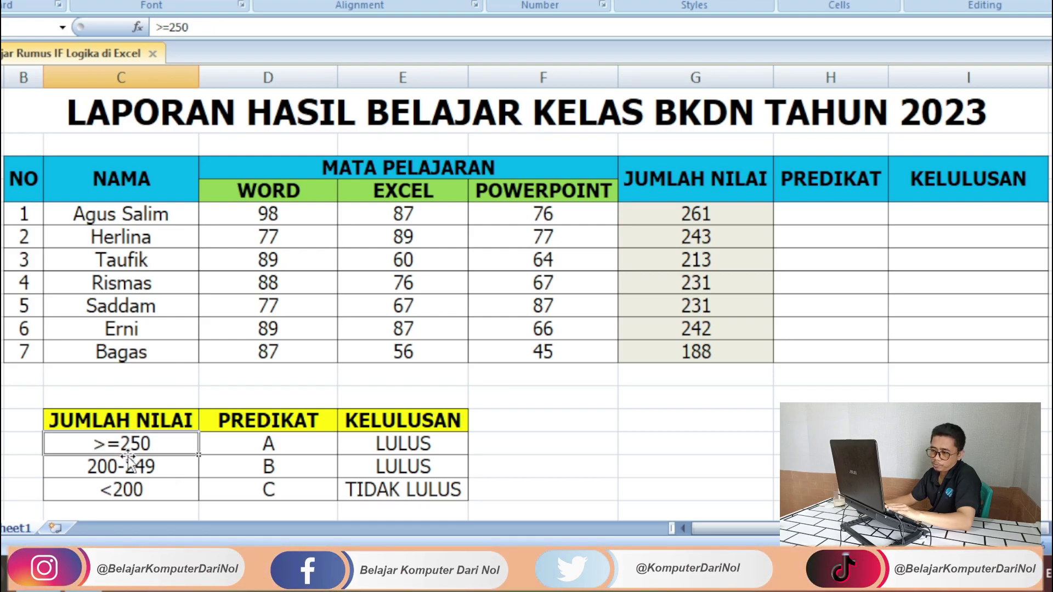
click(250, 466)
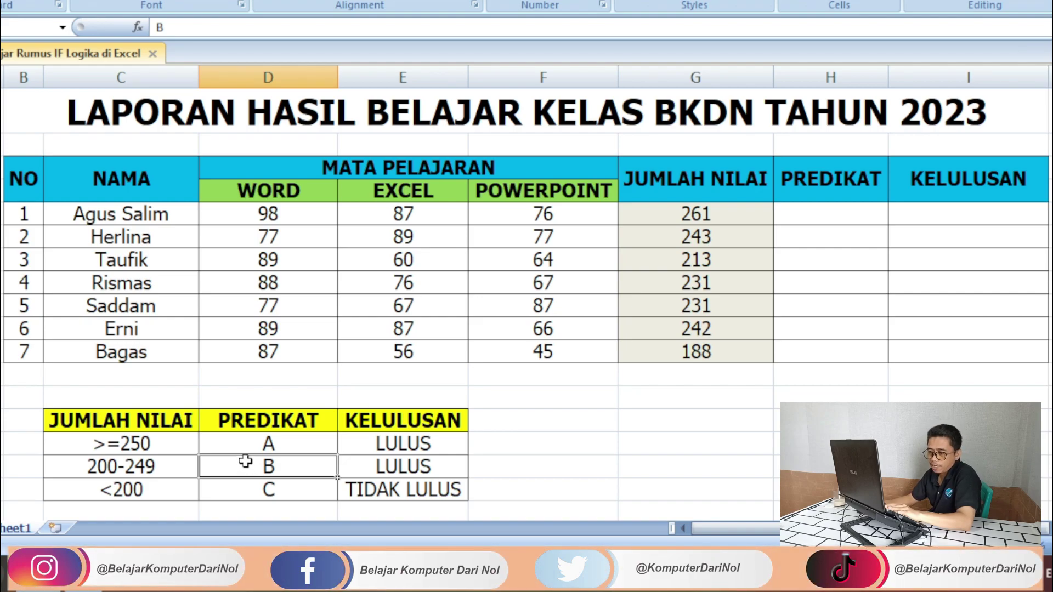
click(89, 468)
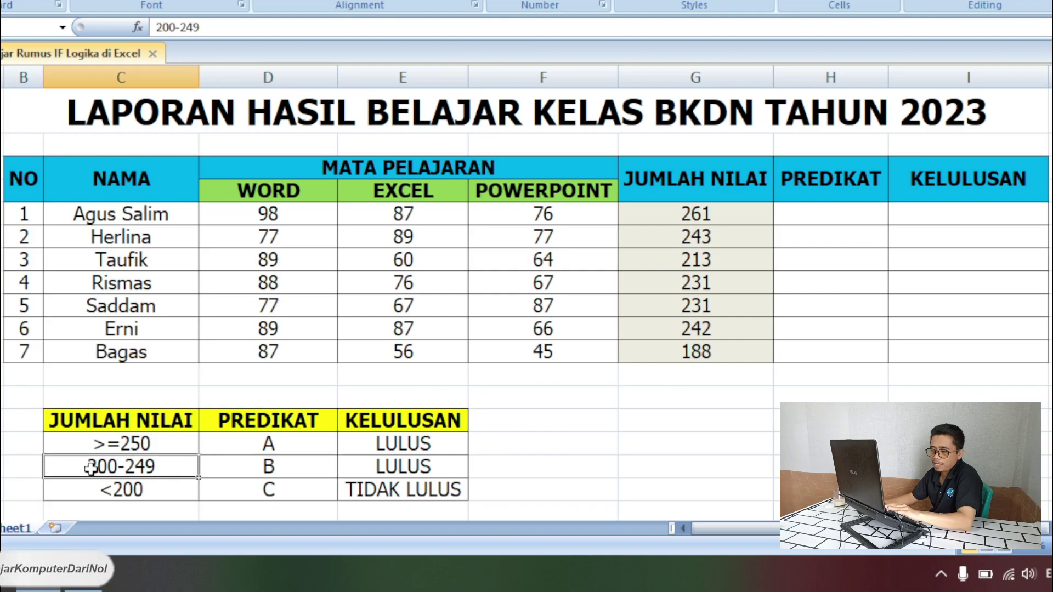
click(259, 482)
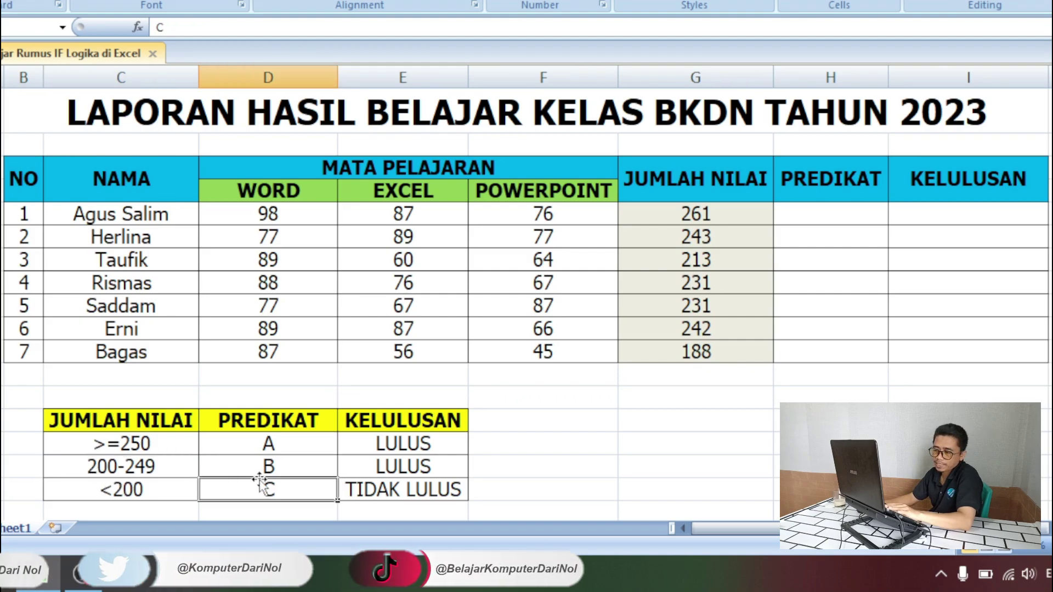
click(154, 490)
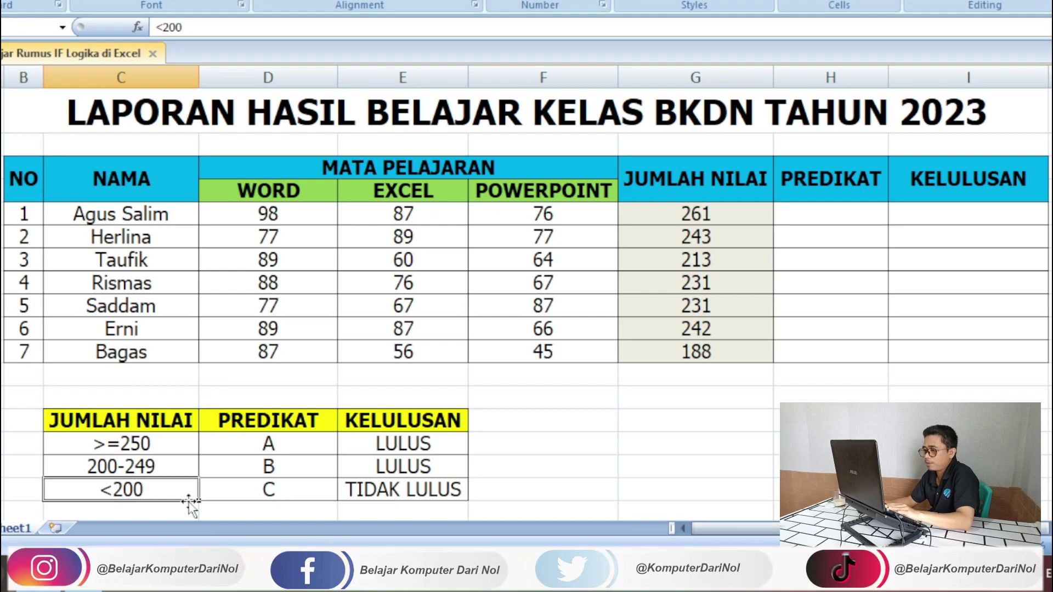
click(304, 488)
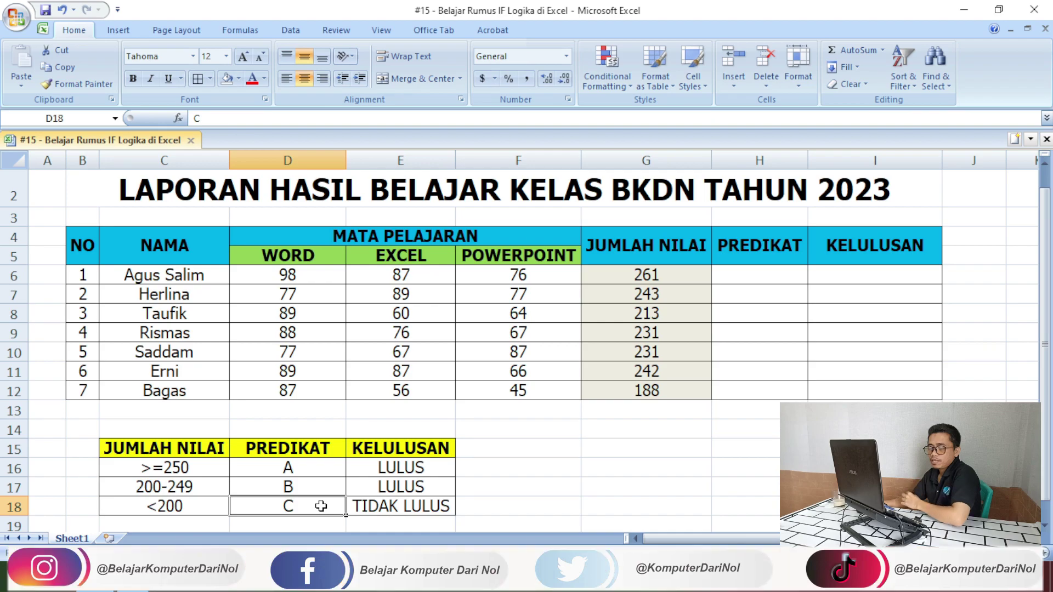
drag(151, 448, 405, 503)
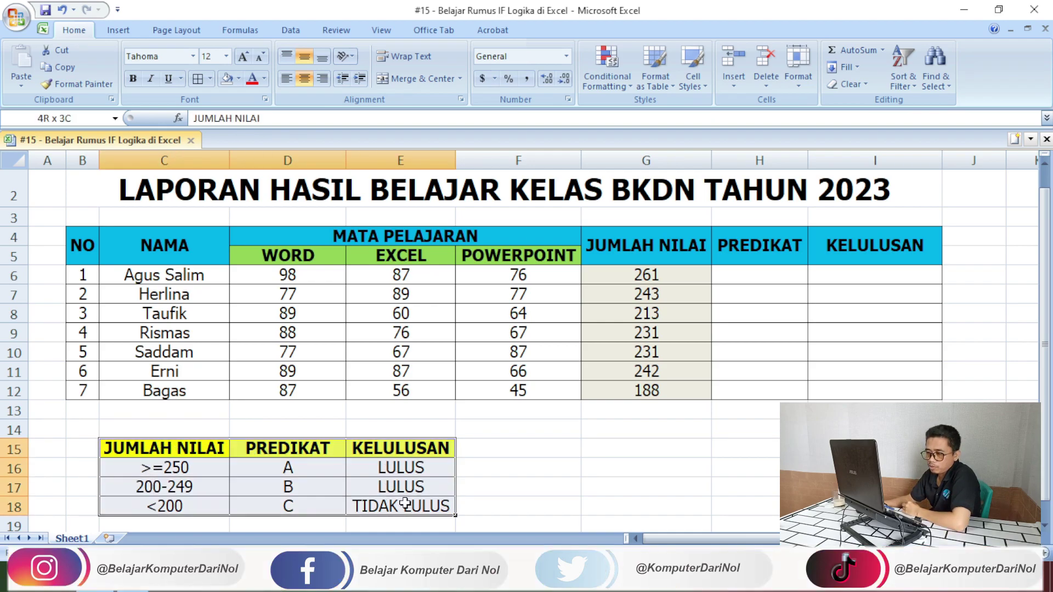
click(770, 275)
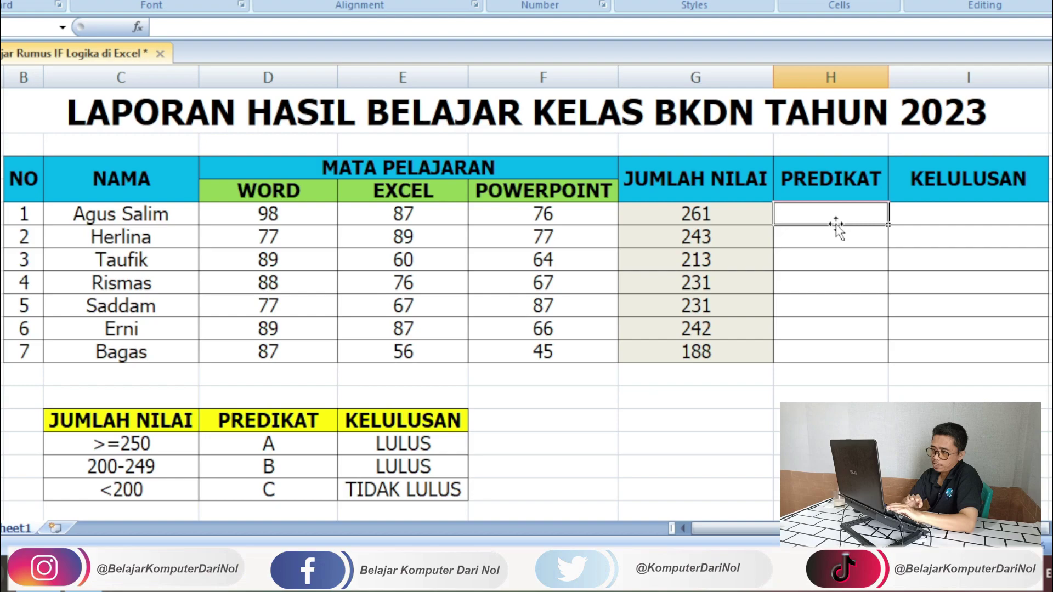
- Start =IF( in H6 with the first student's total G6 as the condition
text(=)
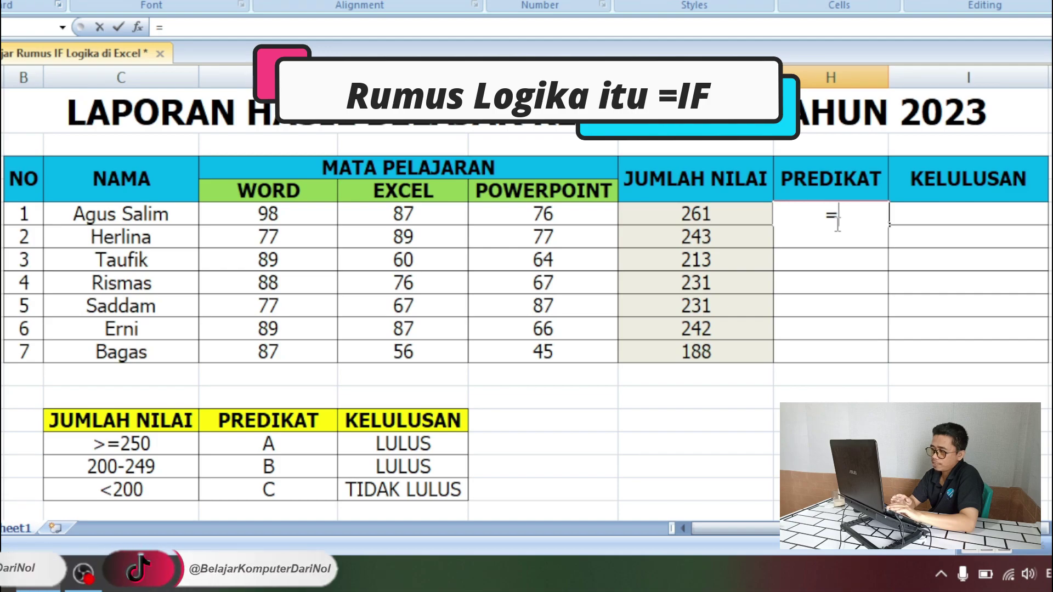
text(IF)
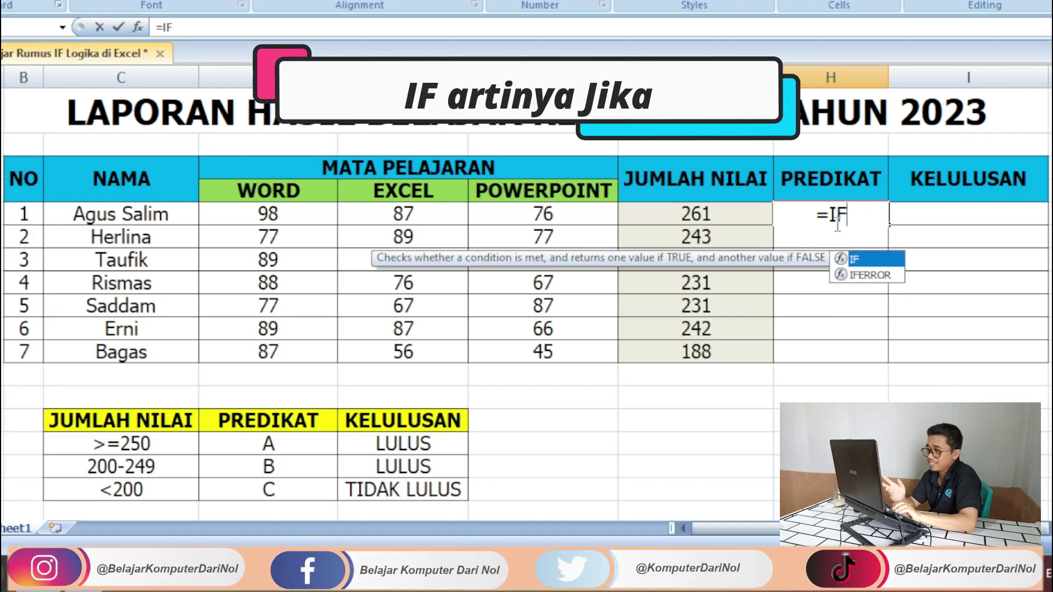
text(()
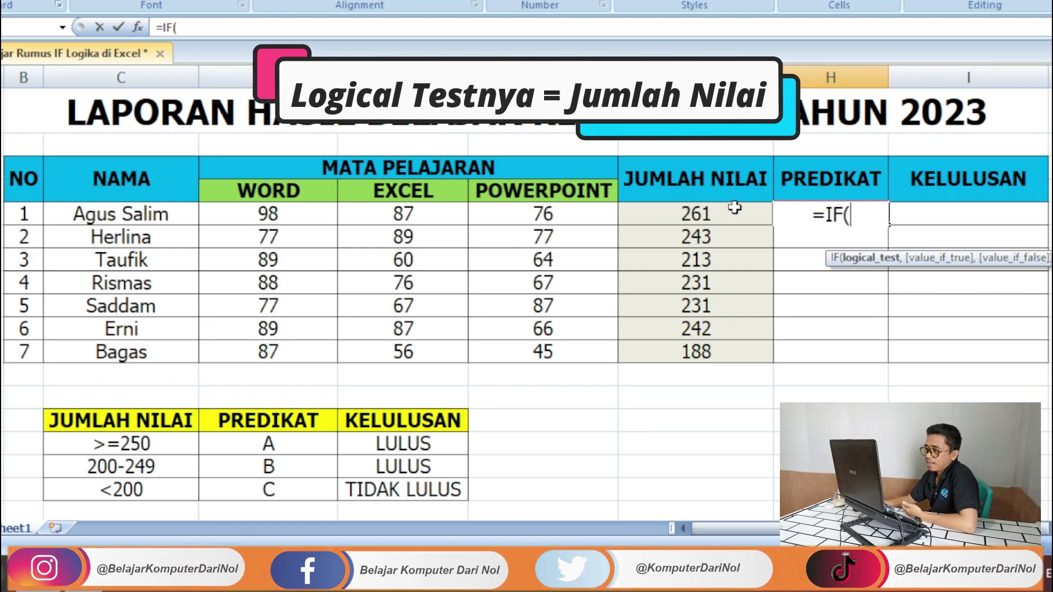
click(724, 215)
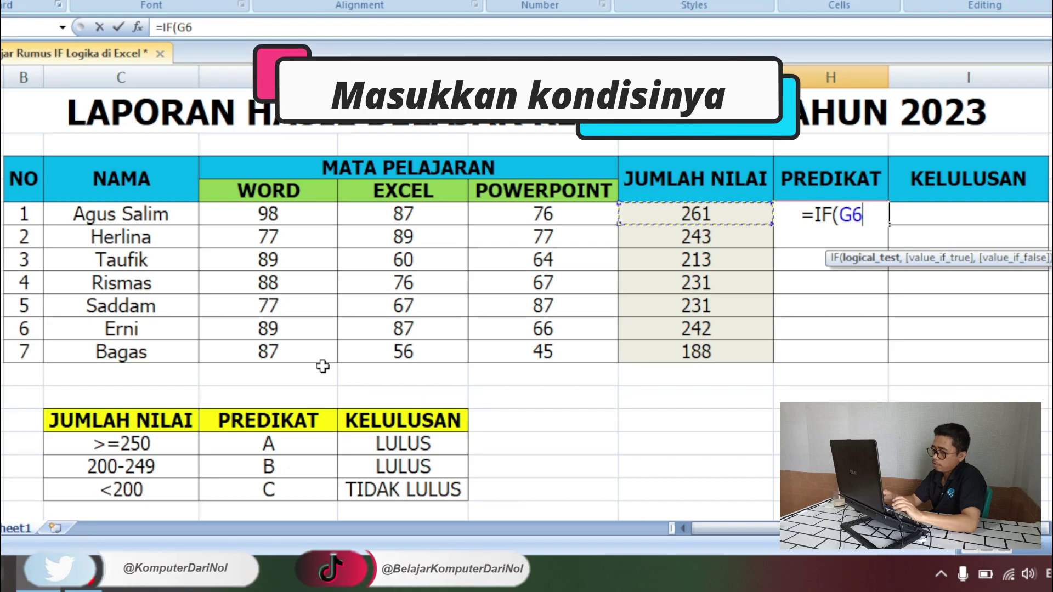
- Add the test >=250 and the true result "A" to the H6 formula
text(>=)
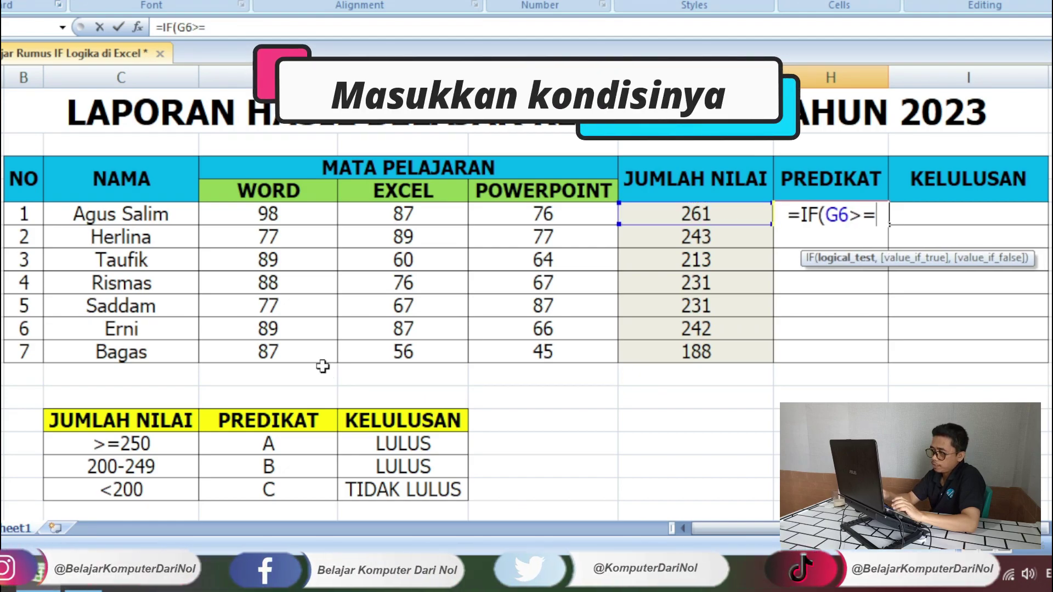
text(250)
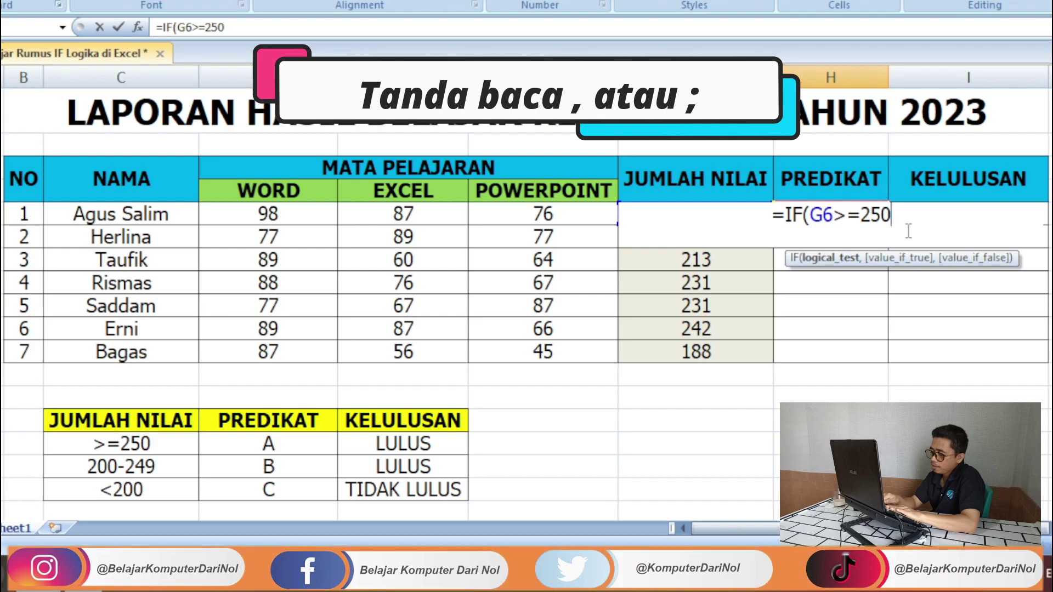
text(,)
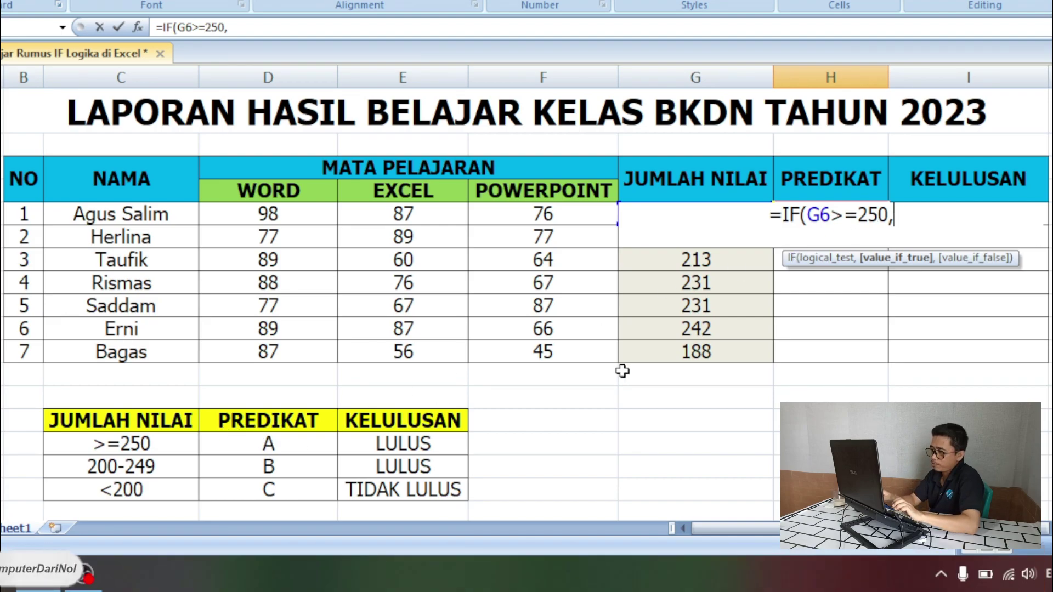
text("A)
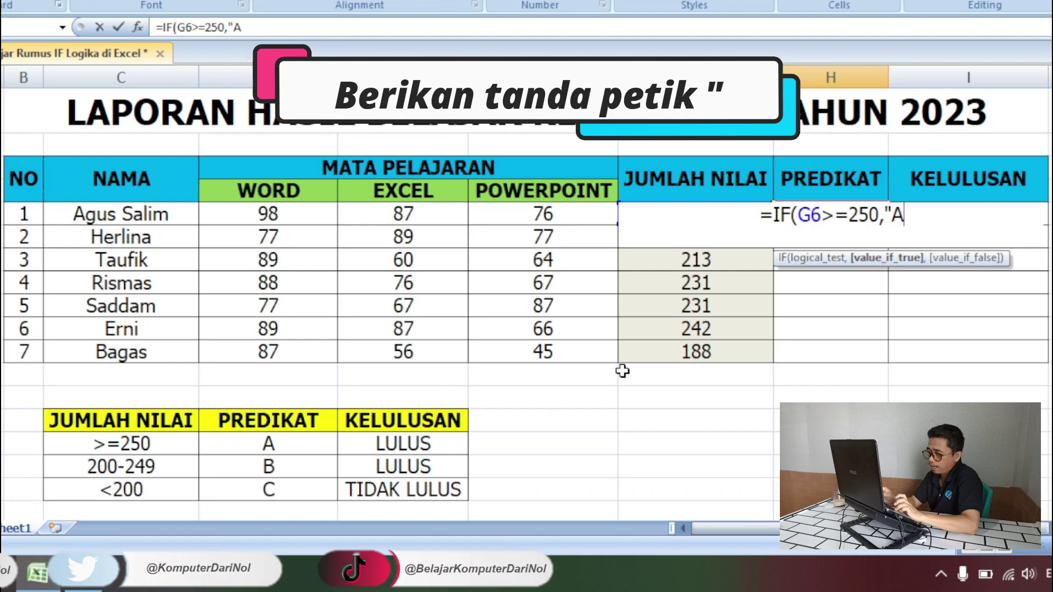
text(")
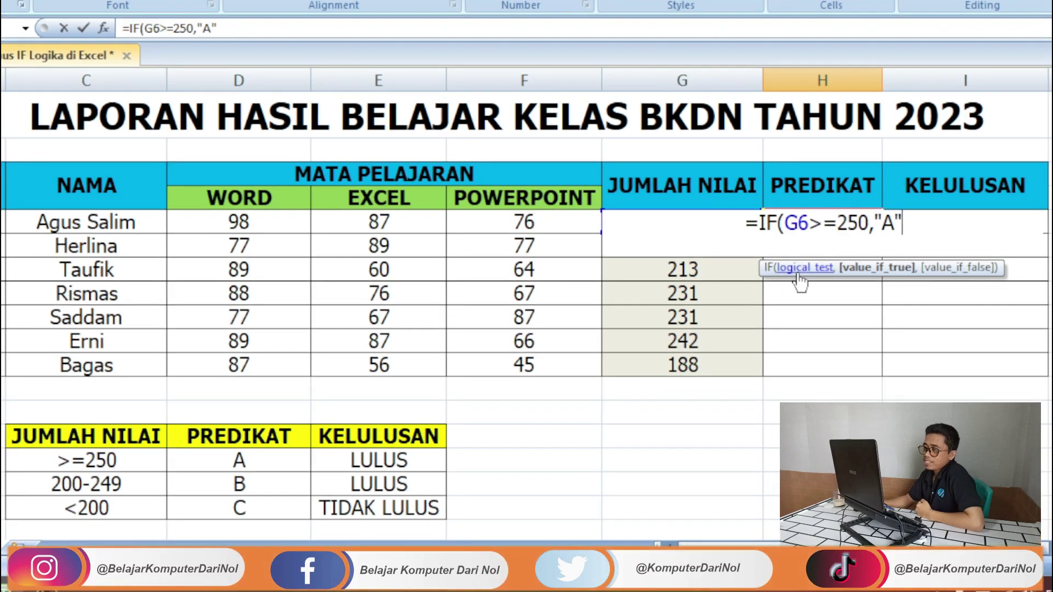
- Highlight the G6>=250,"A" portion of the H6 formula to explain it
drag(909, 226, 763, 231)
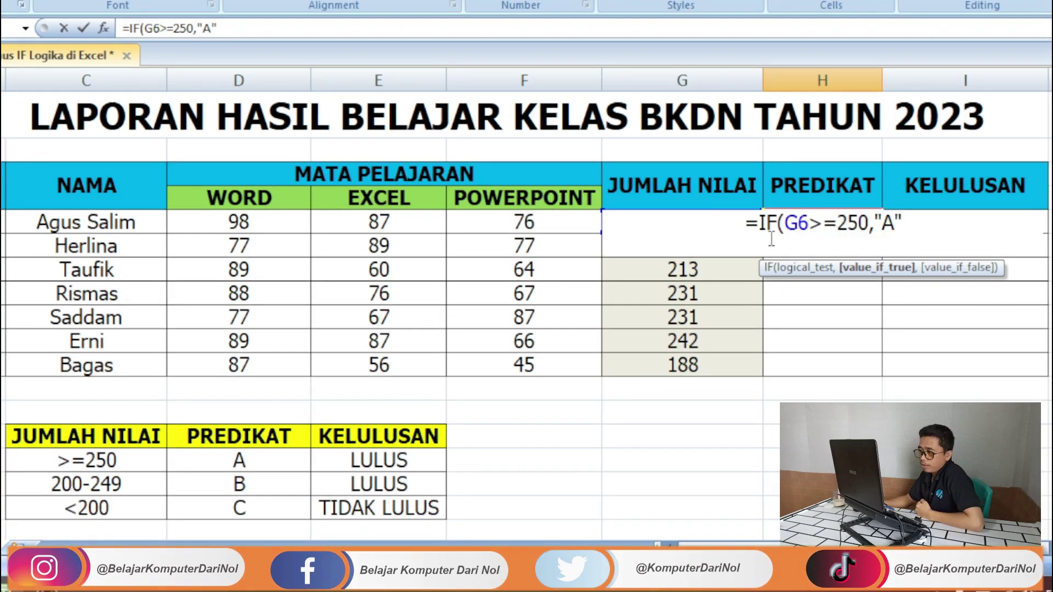
click(910, 224)
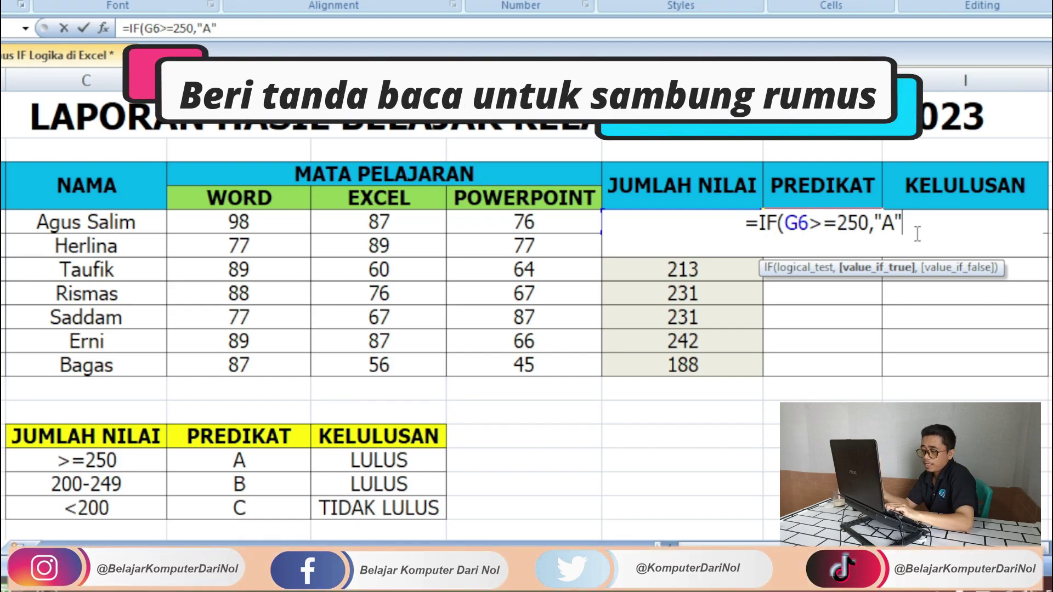
- Nest IF(G6>200,"B" as the false argument, pointing out the IF name and G6 reference
text(,)
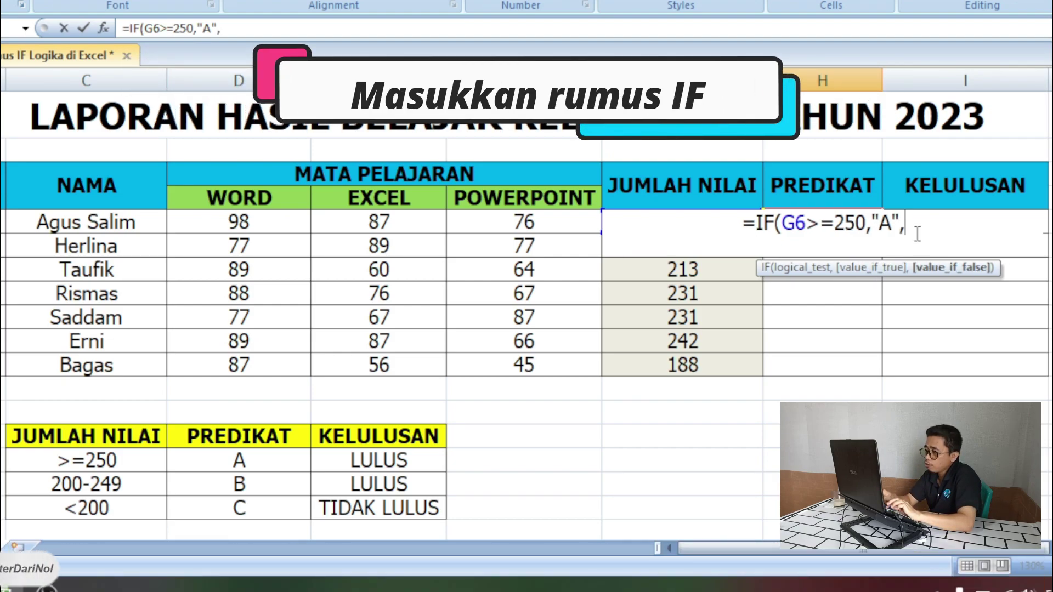
text(IF()
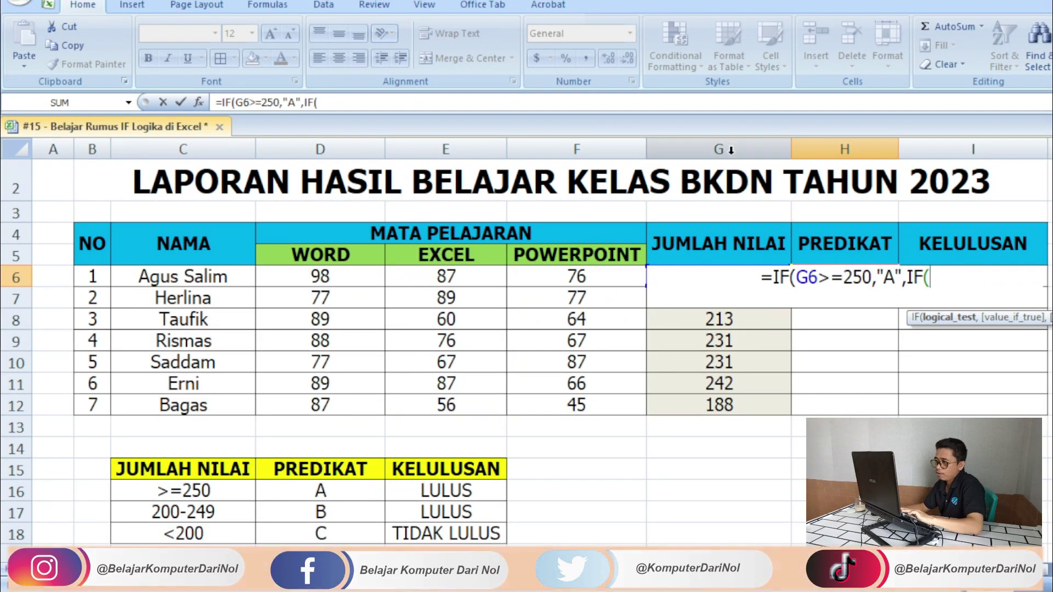
text(G)
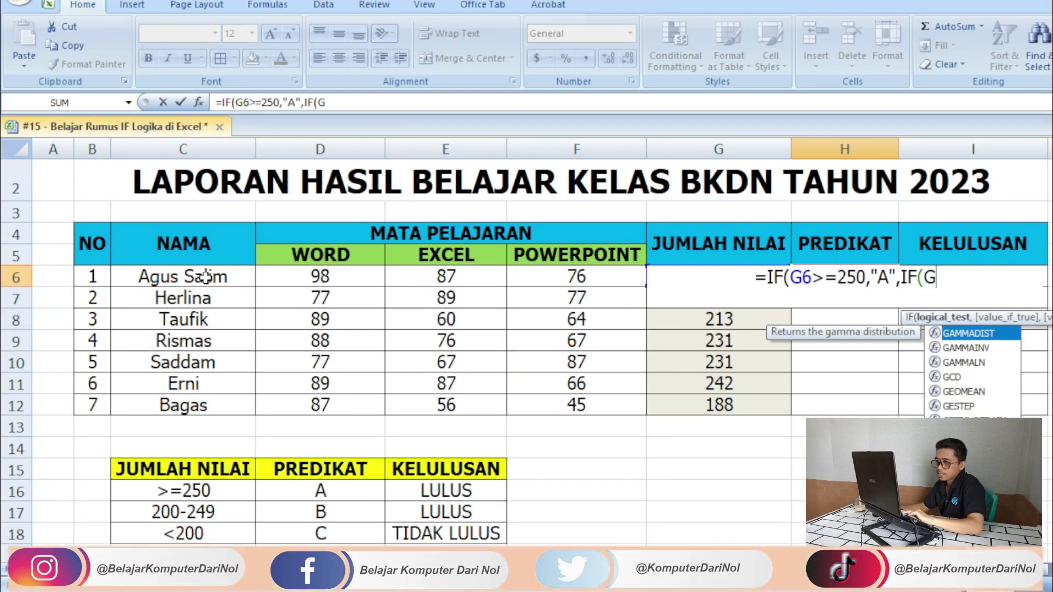
text(6)
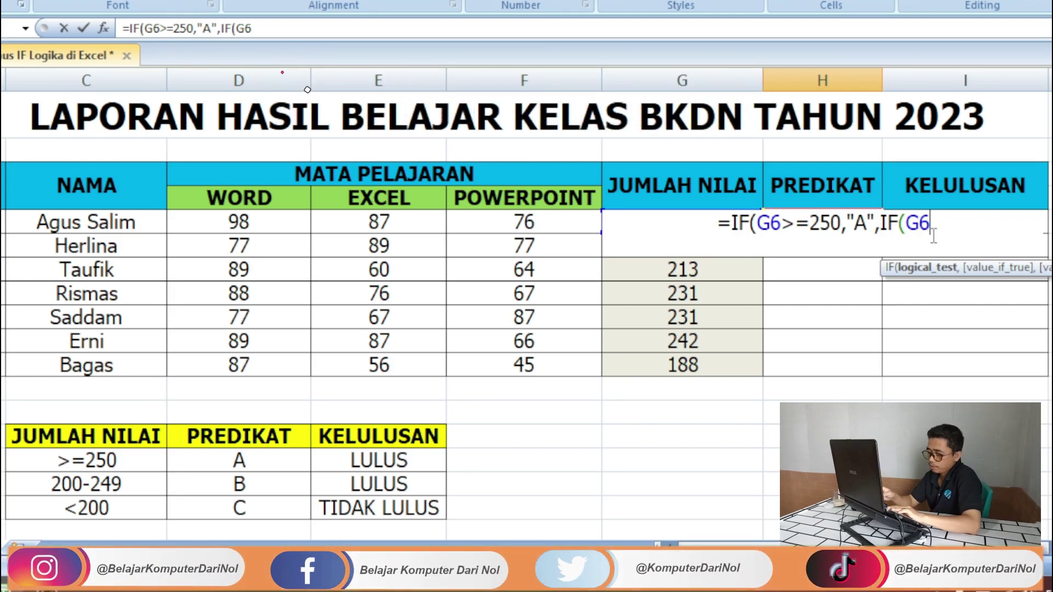
text(>200)
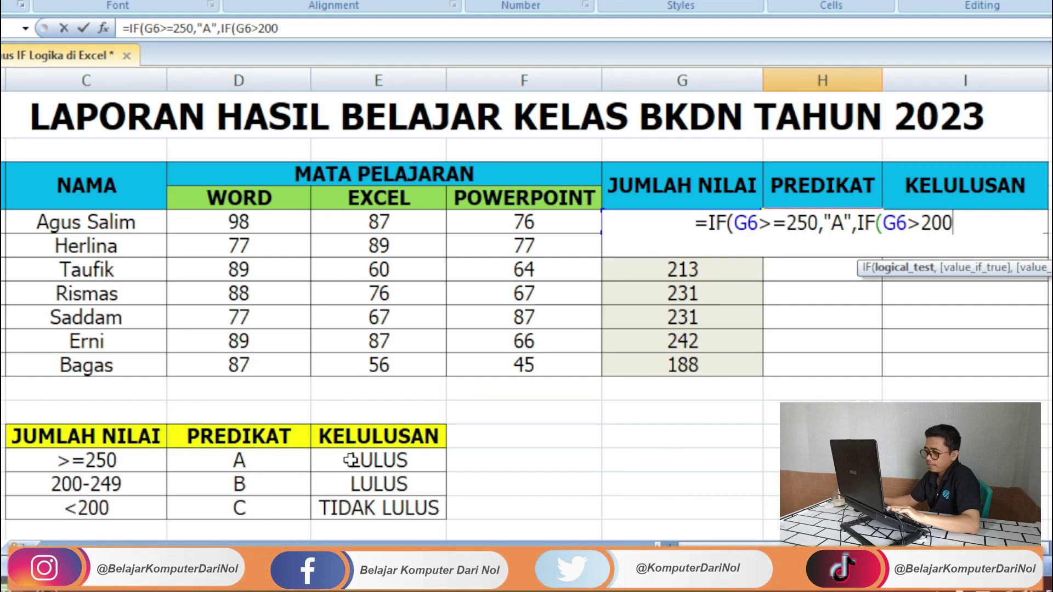
text(,")
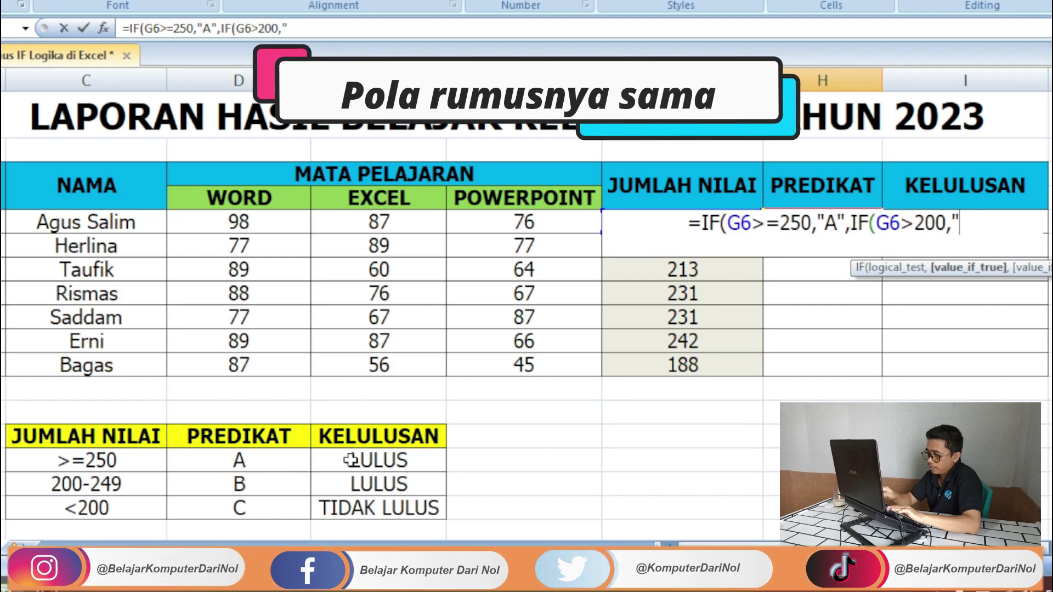
text(B")
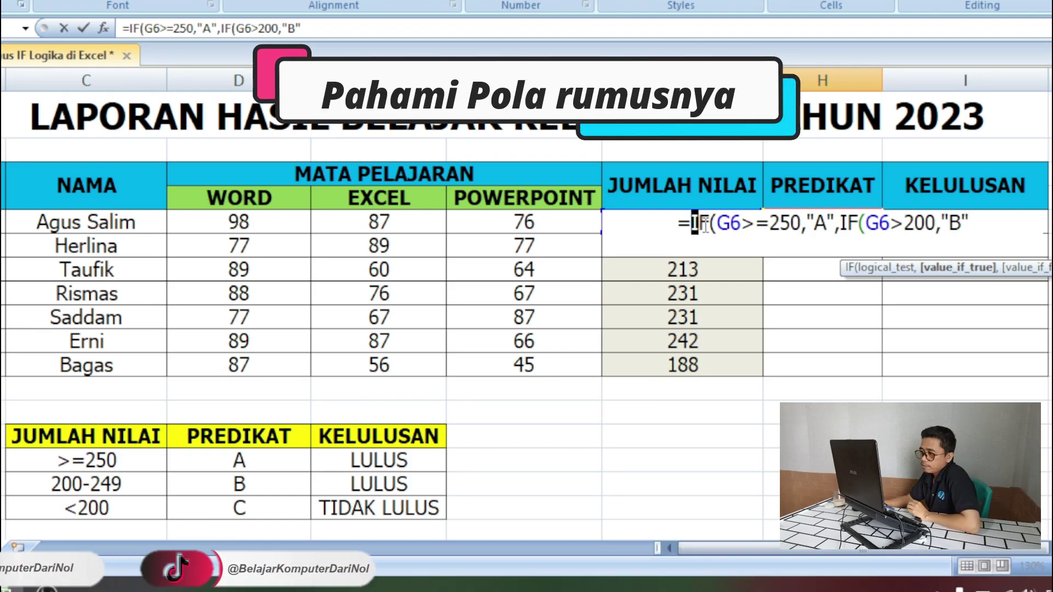
double_click(695, 223)
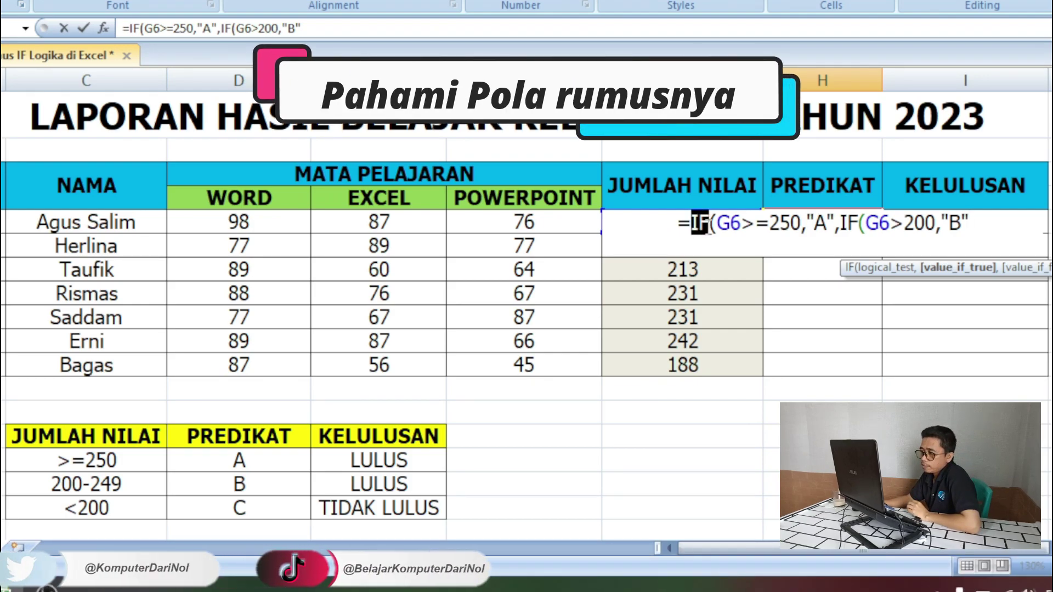
drag(718, 223, 767, 224)
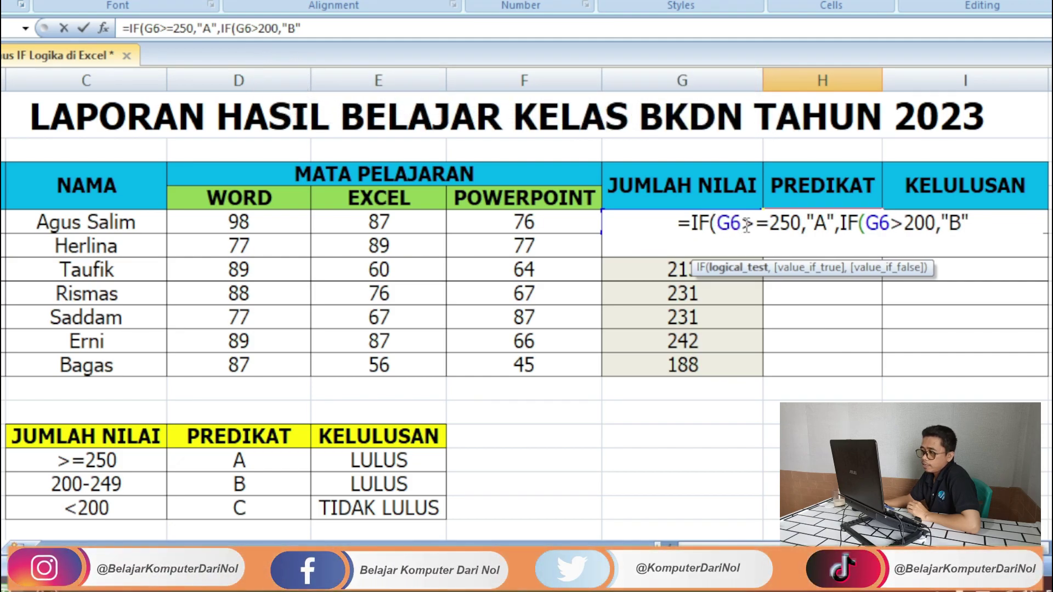
click(772, 225)
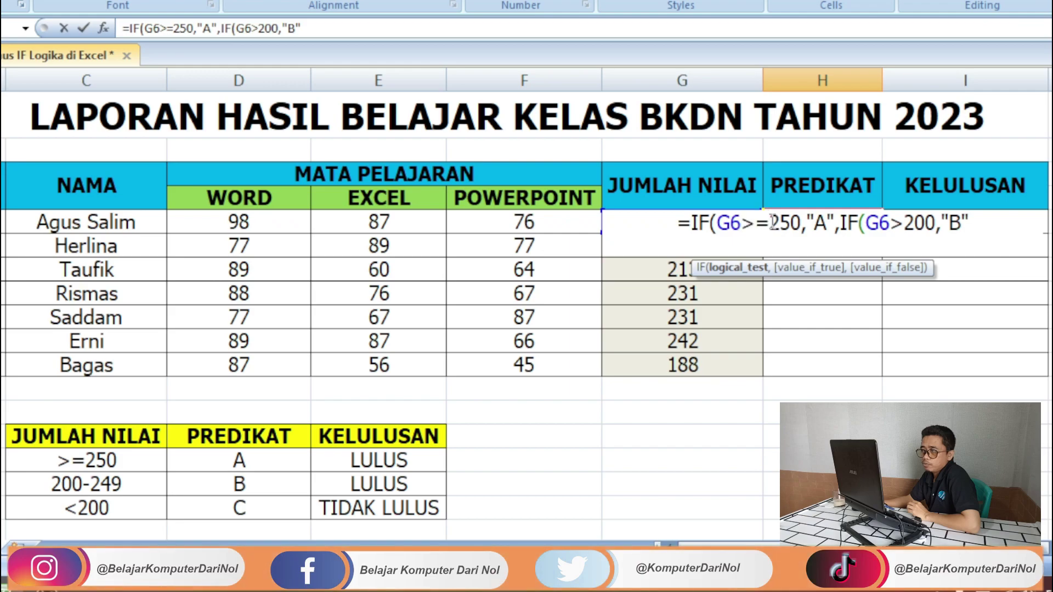
drag(782, 225, 802, 226)
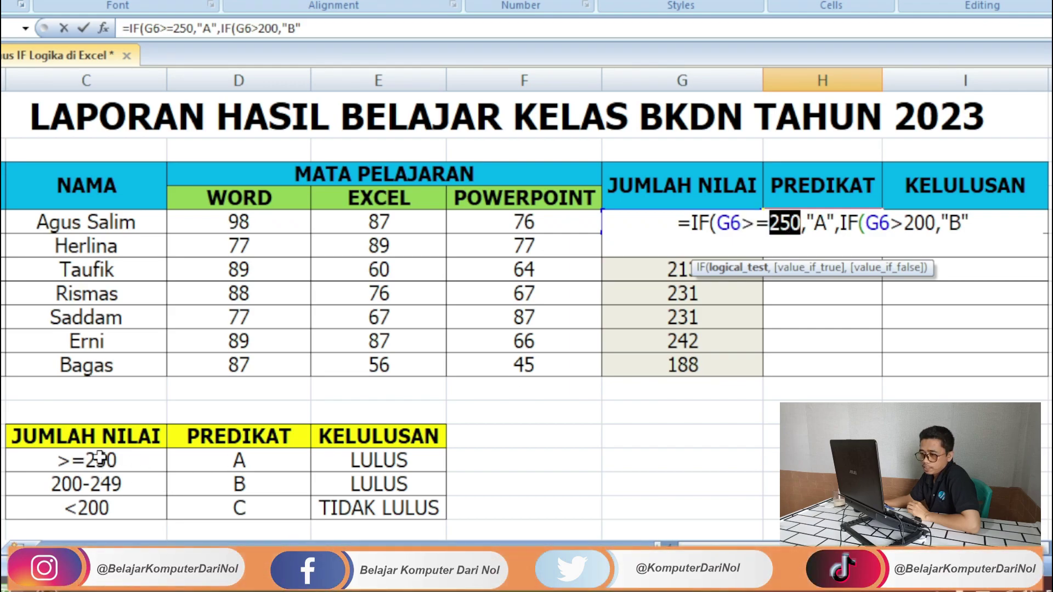
click(803, 225)
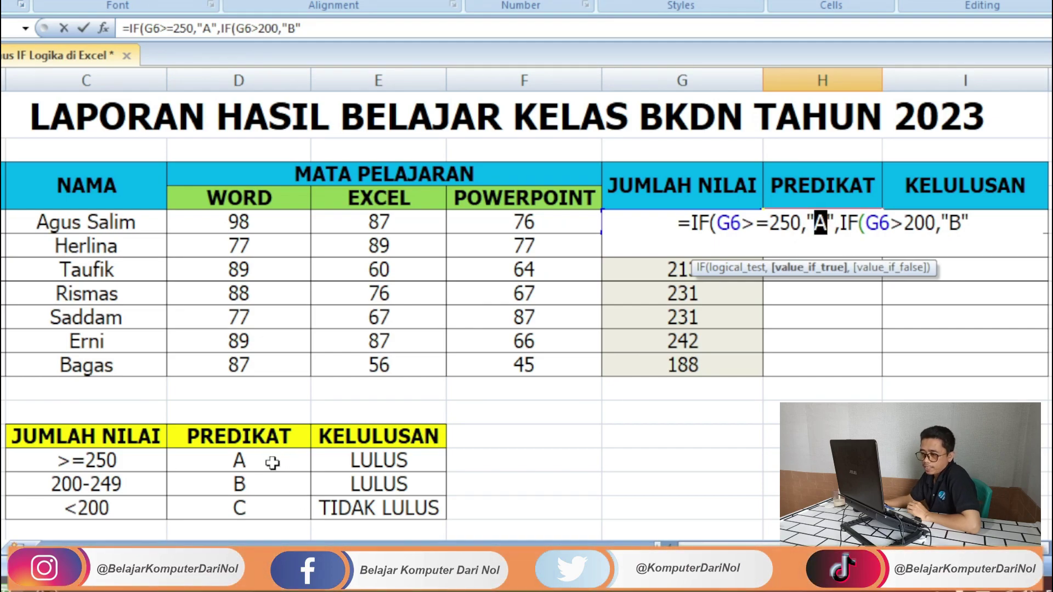
click(836, 226)
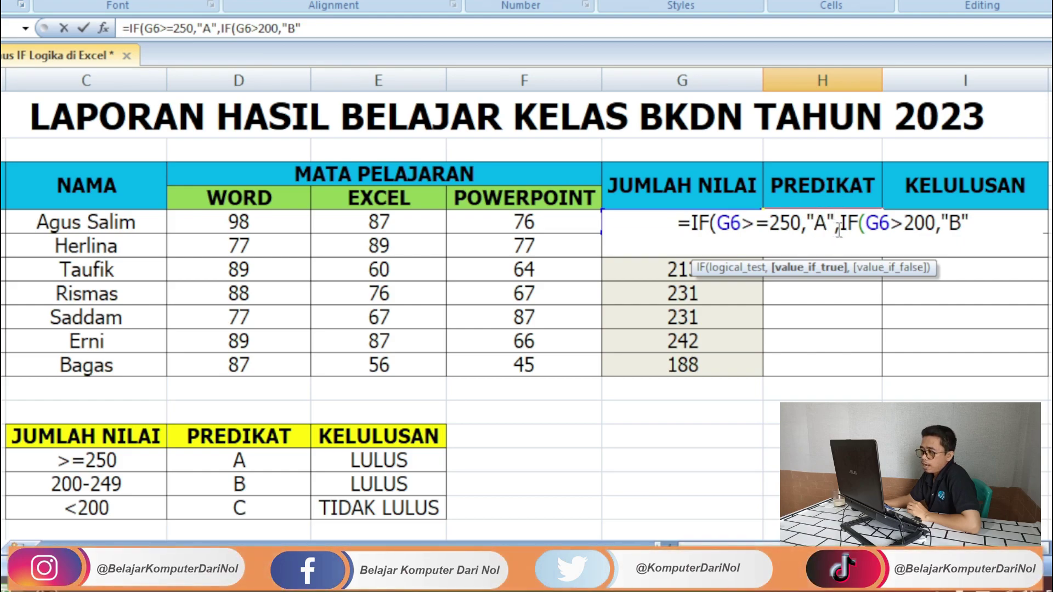
key(Right)
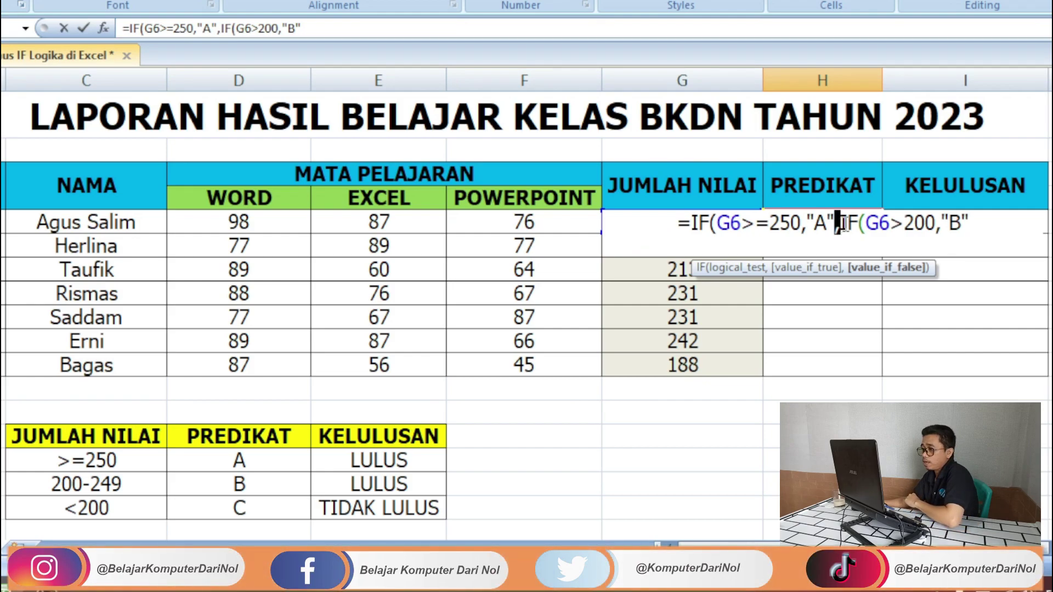
double_click(847, 223)
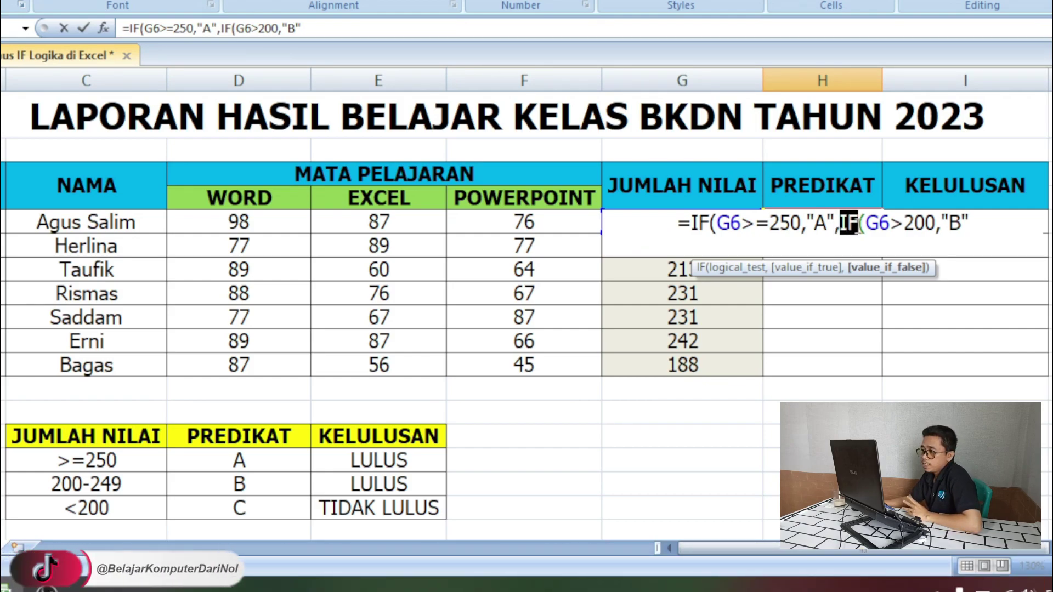
double_click(878, 223)
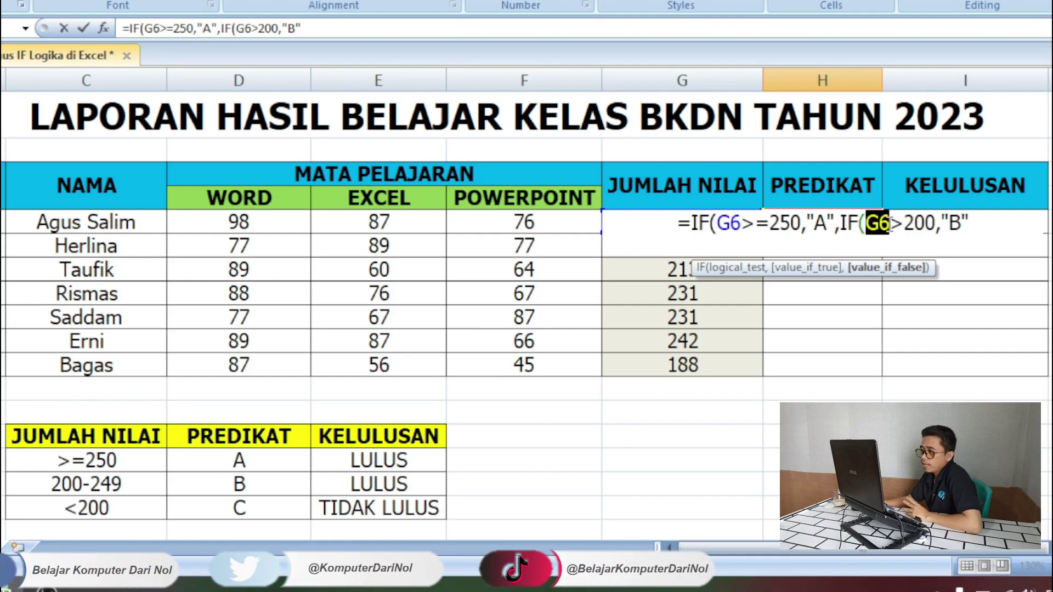
click(895, 225)
drag(895, 224, 927, 225)
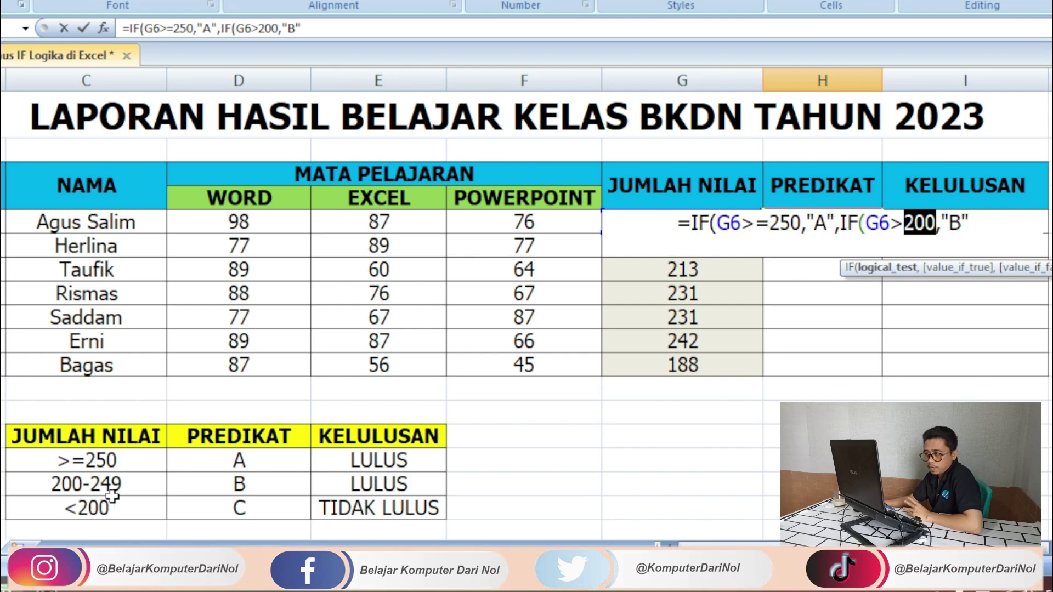
click(941, 232)
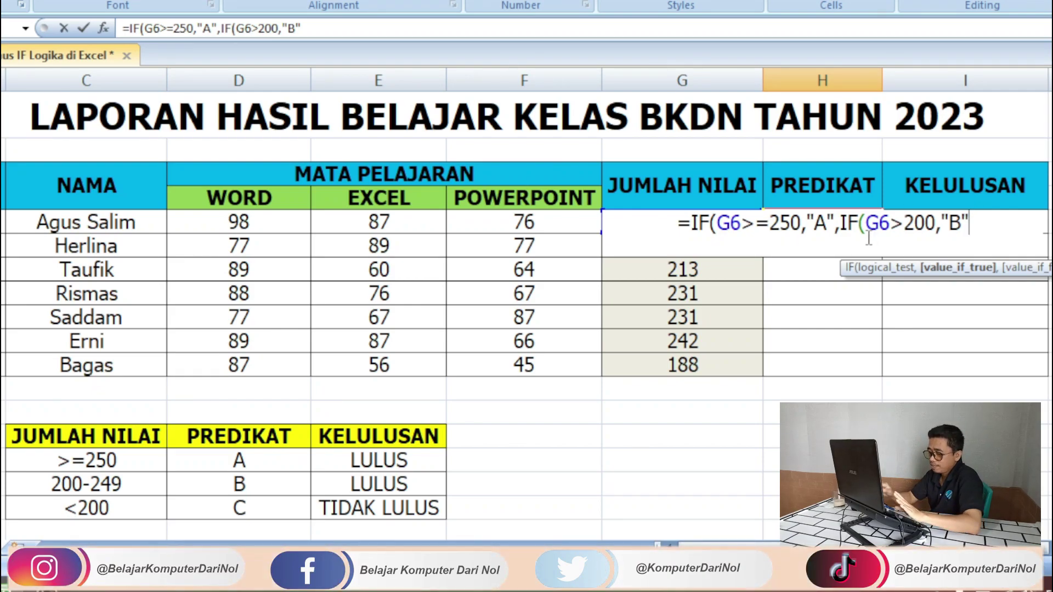
text(,)
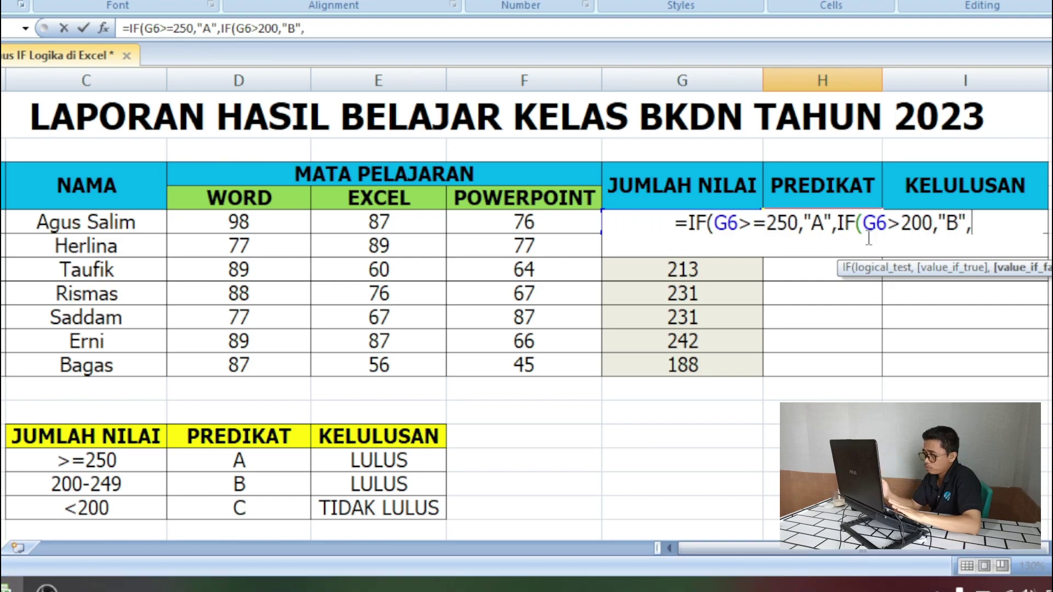
text(IF)
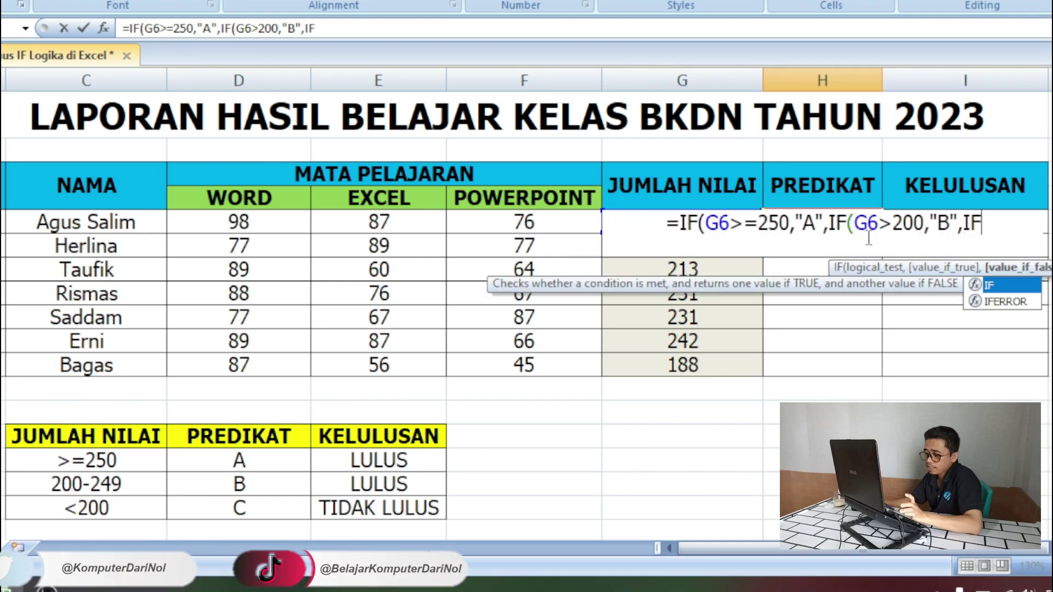
text(()
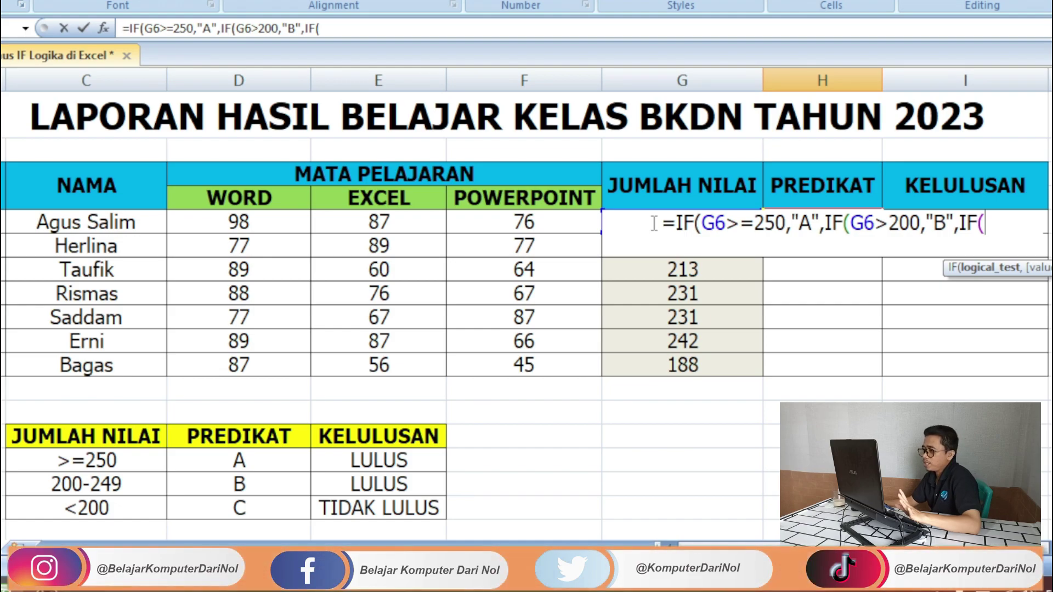
- Complete the formula with IF(G6<200,"C"))) and enter it so H6 shows A
text(G6)
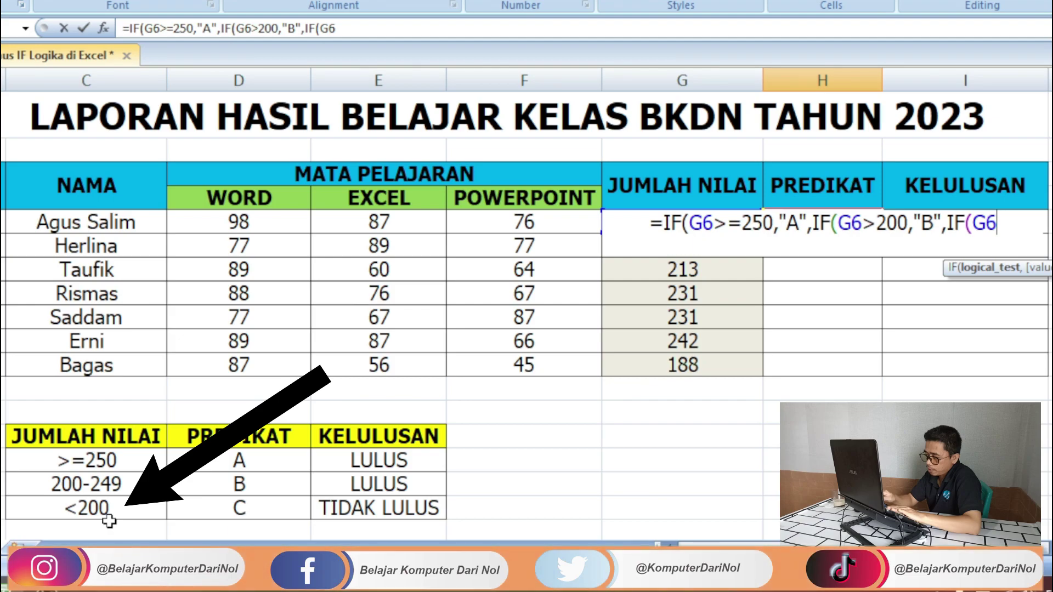
text(<200)
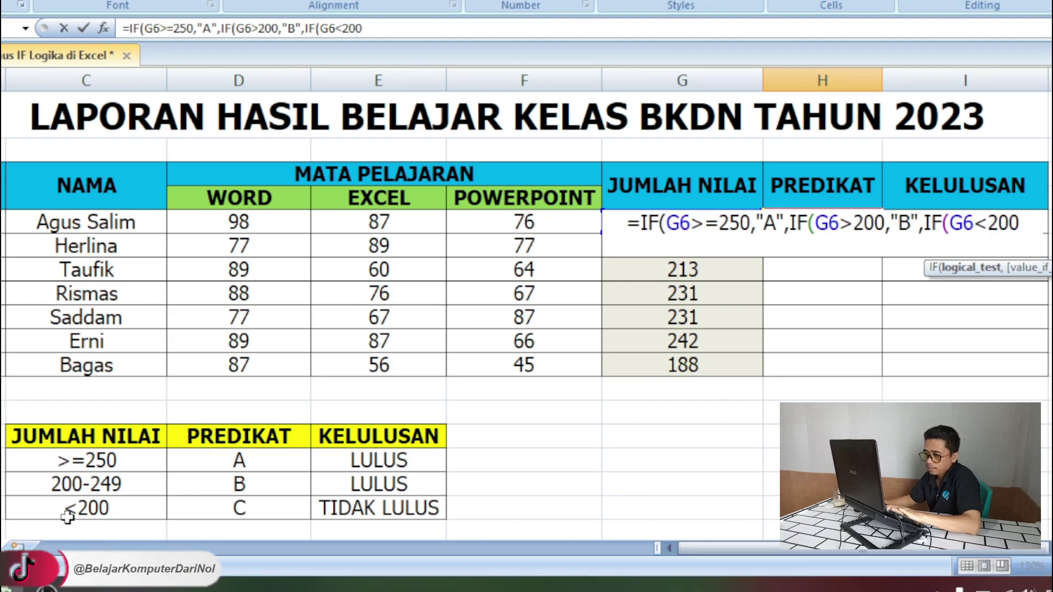
text(,)
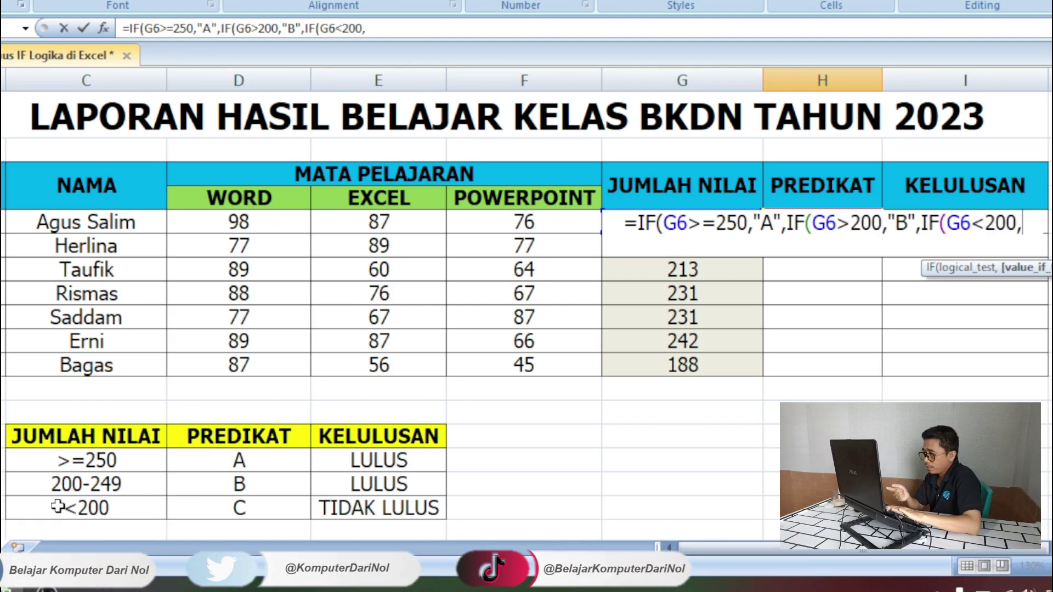
text(")
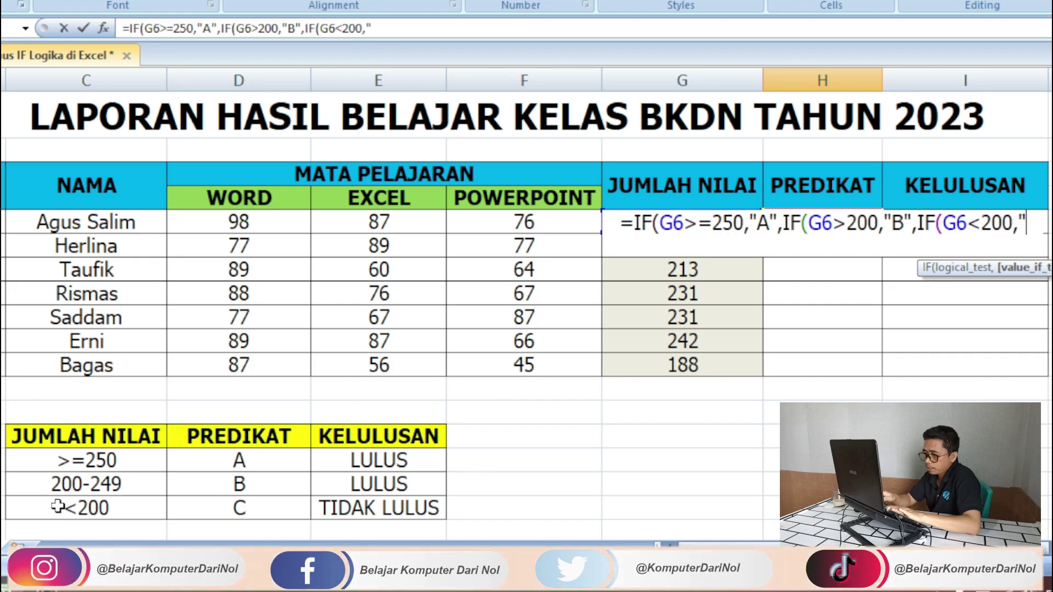
text(C)
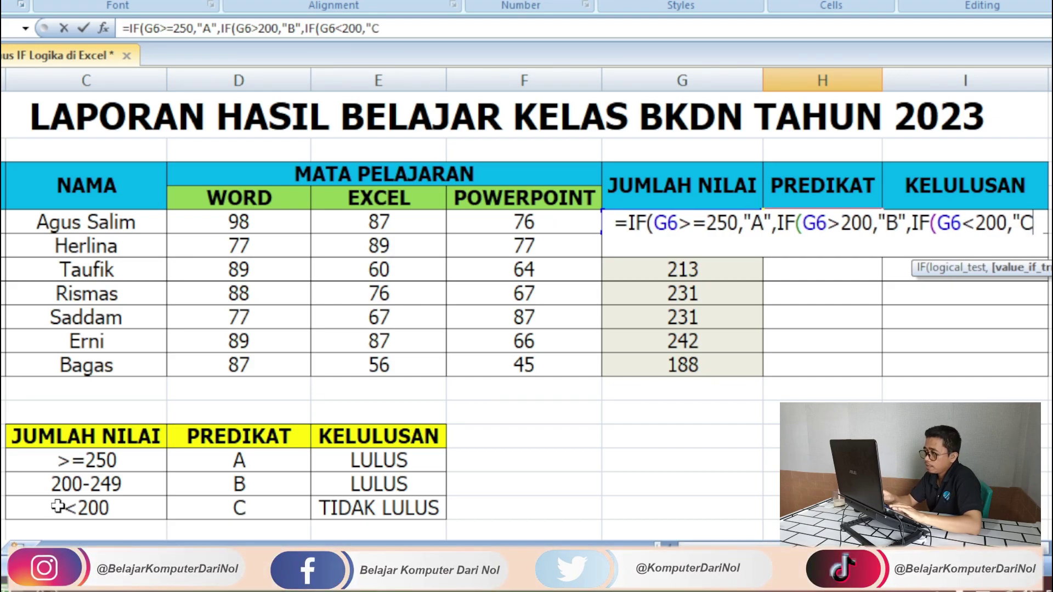
text(")
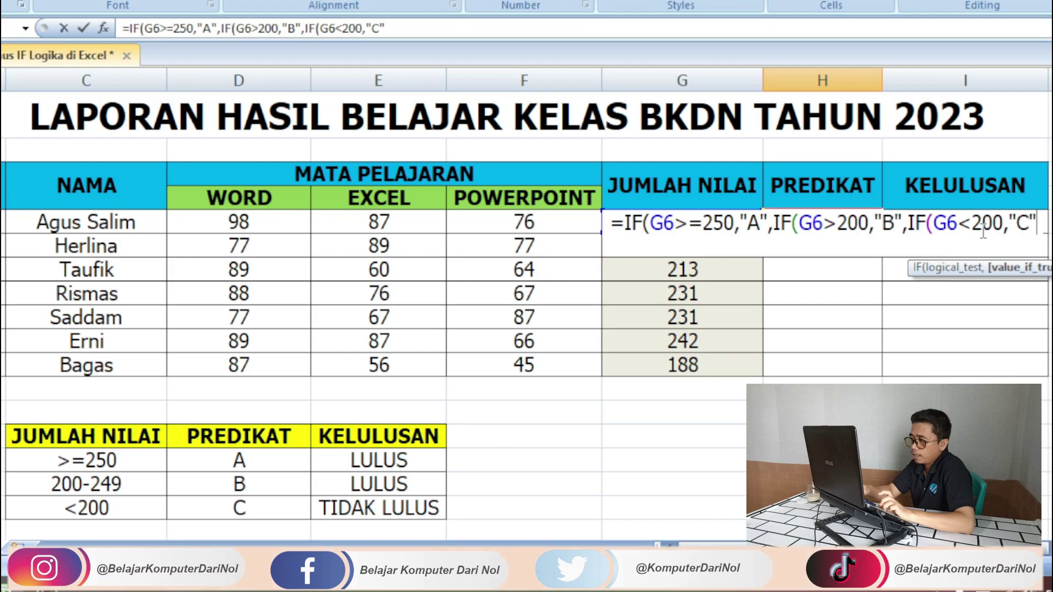
text())))
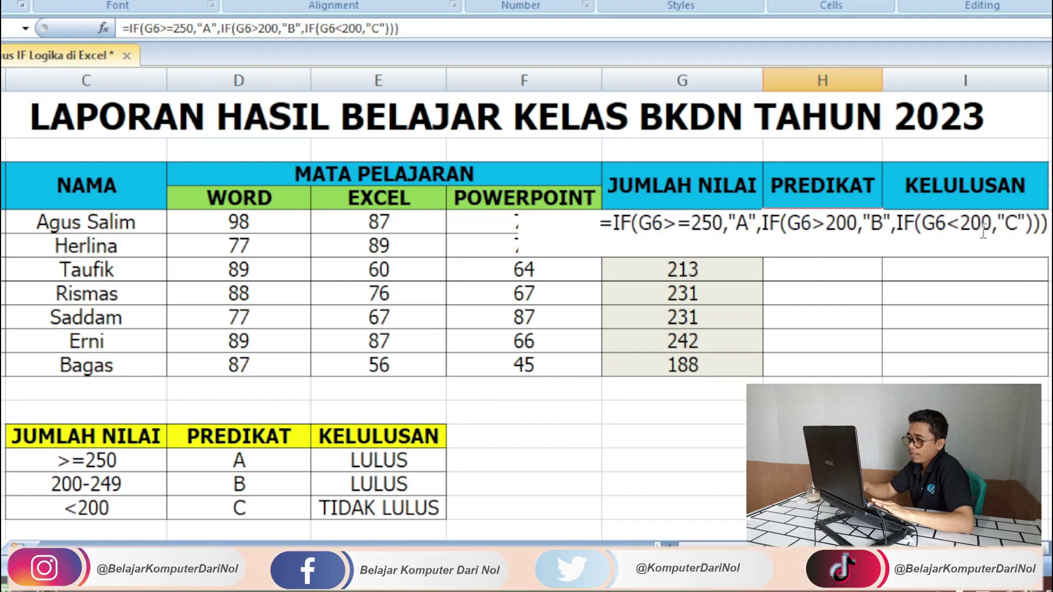
key(Return)
click(823, 223)
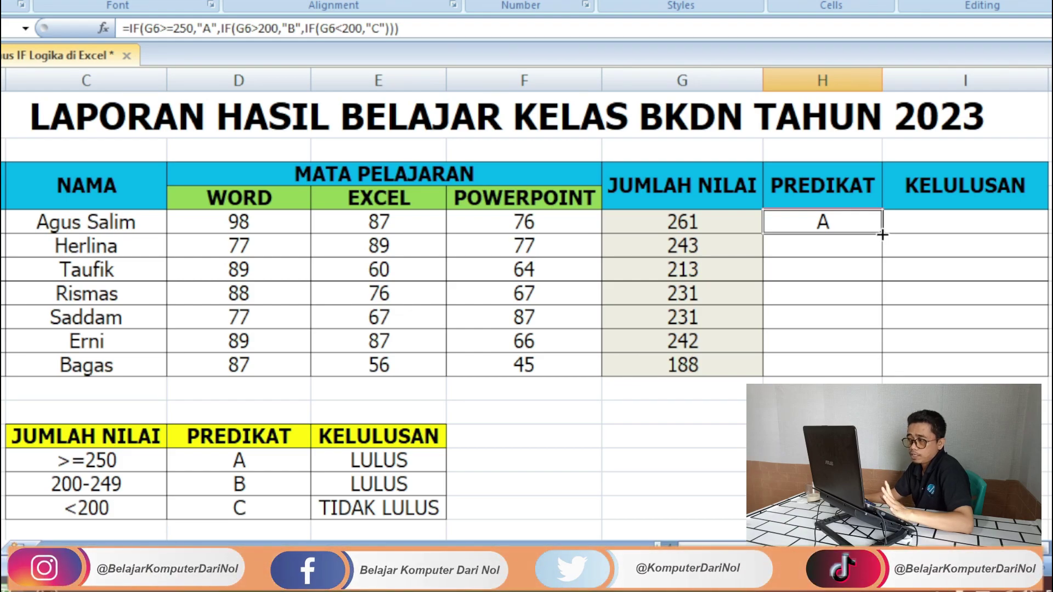
- Fill the grading formula down to H12 and recheck the first student's total and grade
double_click(883, 235)
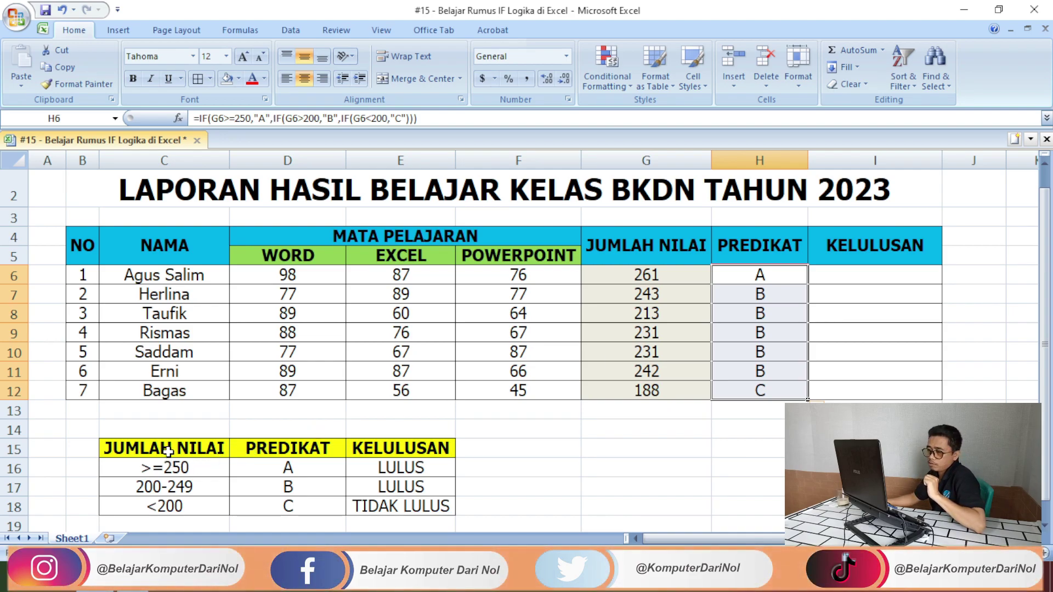
drag(168, 450, 258, 510)
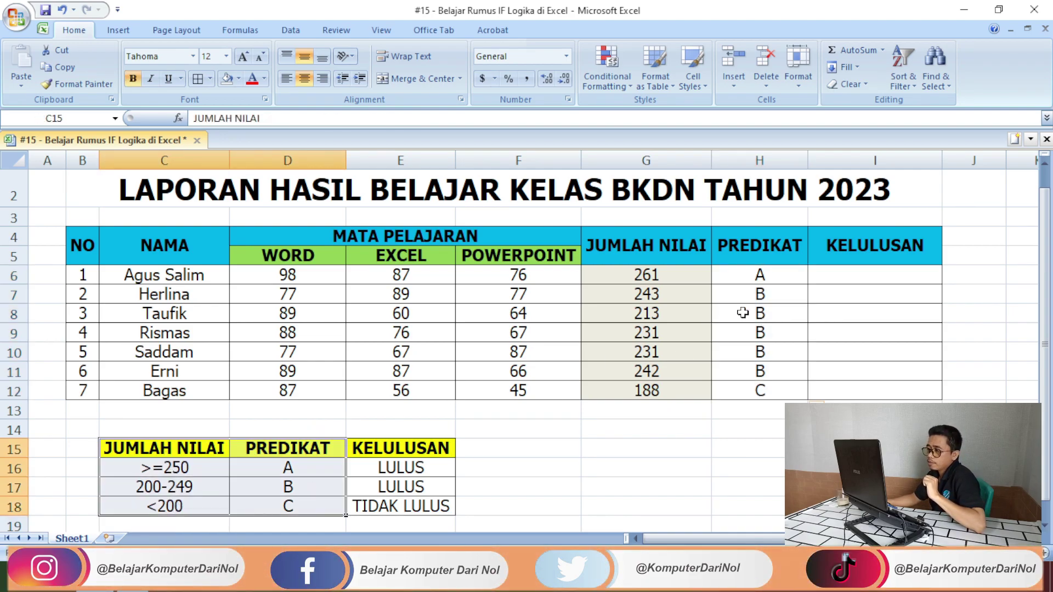
click(665, 277)
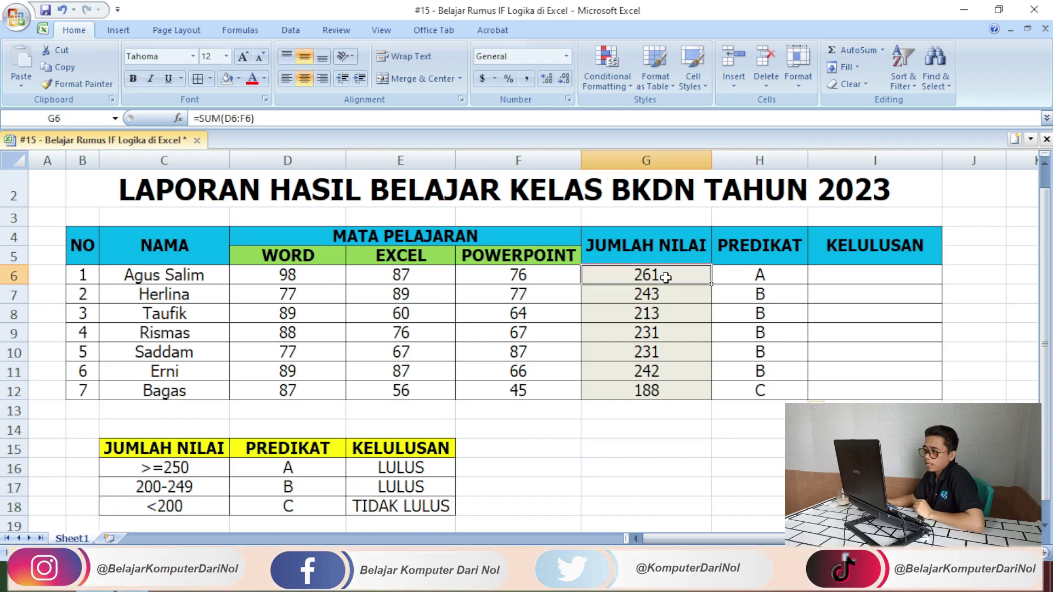
click(753, 276)
- Verify the grades against the criteria: >=250 A, 200-249 B, and the 188 total graded C
click(154, 474)
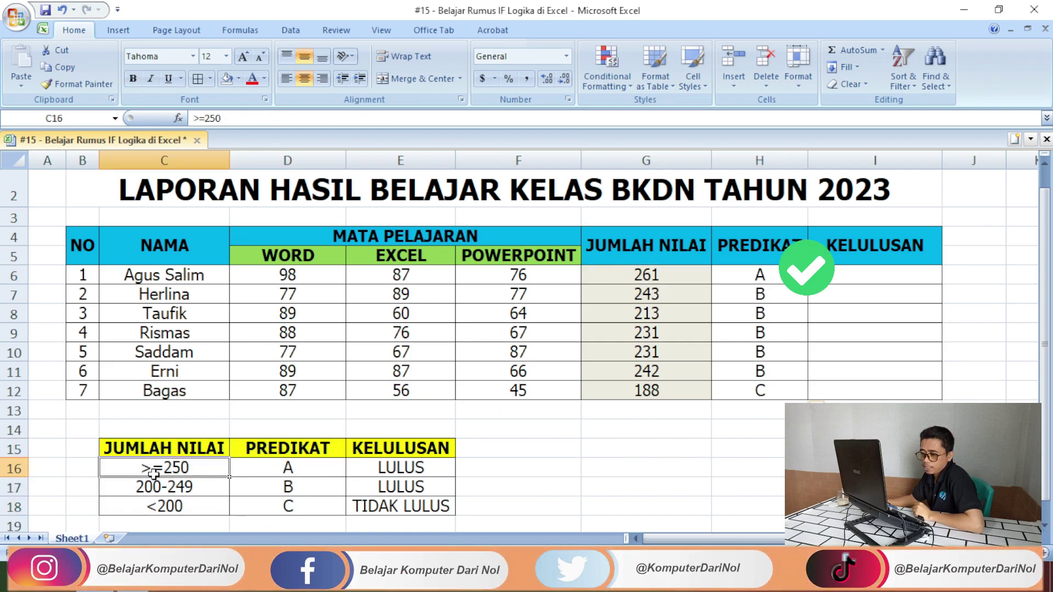
drag(181, 472, 254, 473)
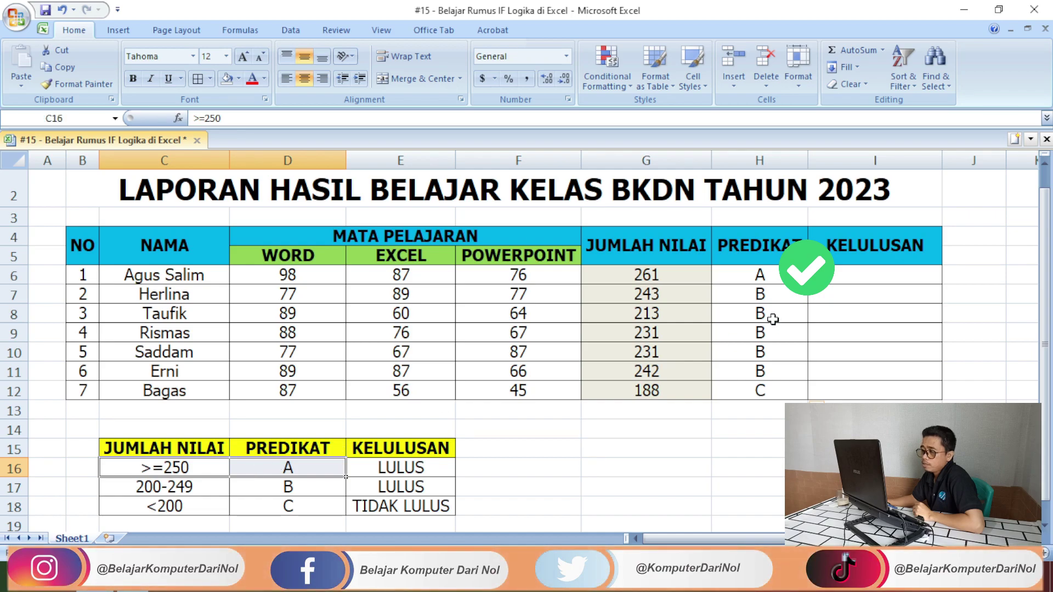
mouse_move(785, 297)
mouse_down()
mouse_move(768, 331)
mouse_move(773, 372)
mouse_up()
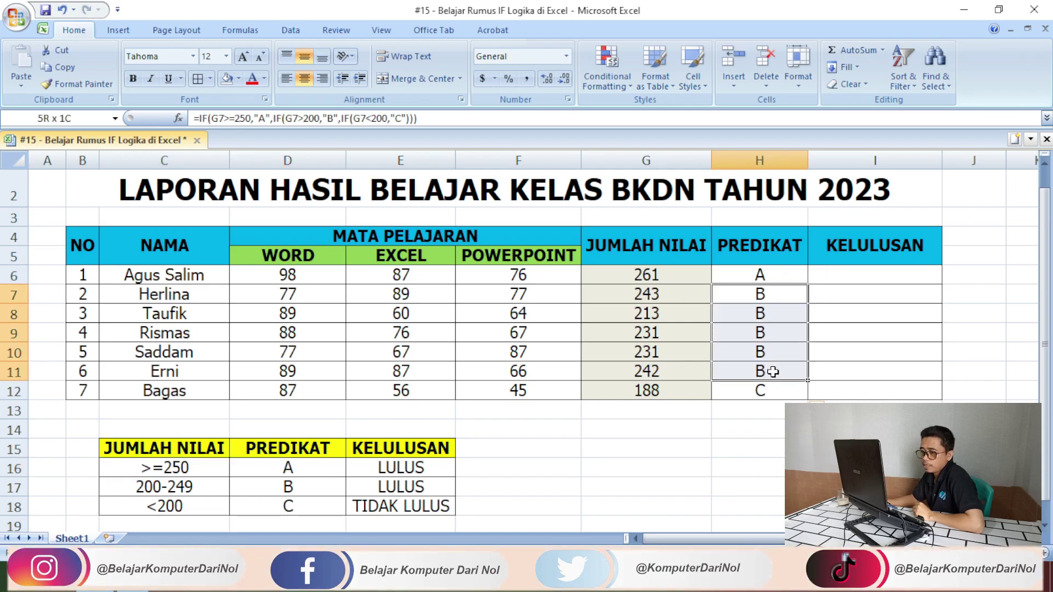
click(156, 491)
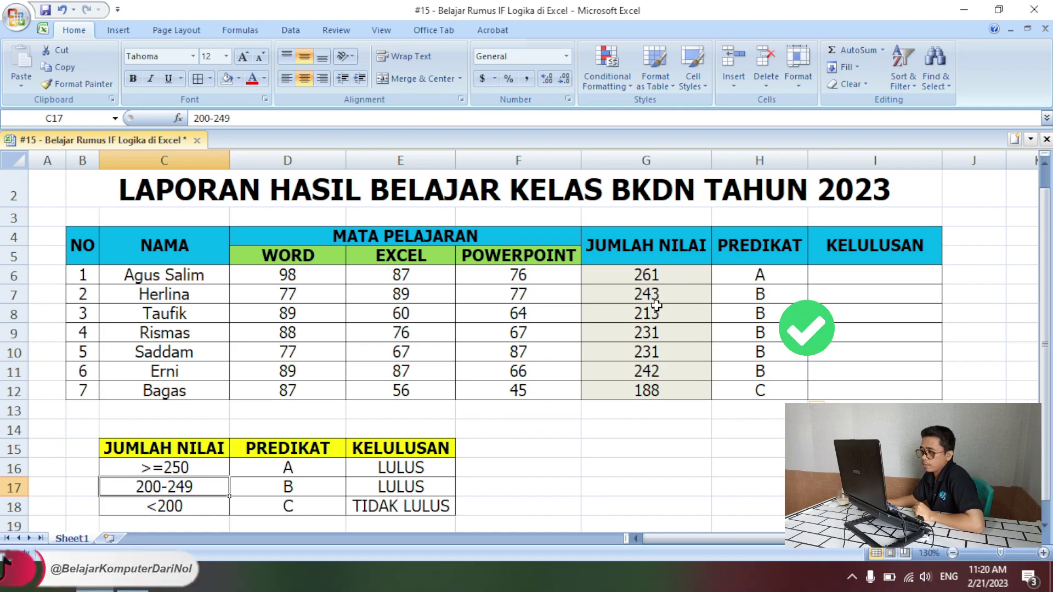
drag(653, 296, 608, 371)
click(764, 391)
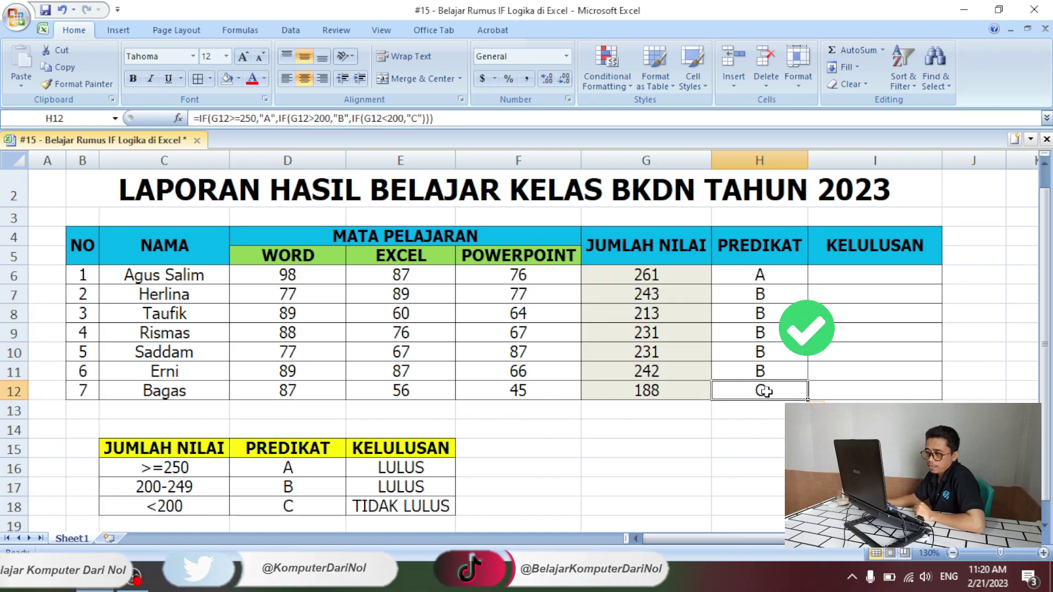
click(199, 505)
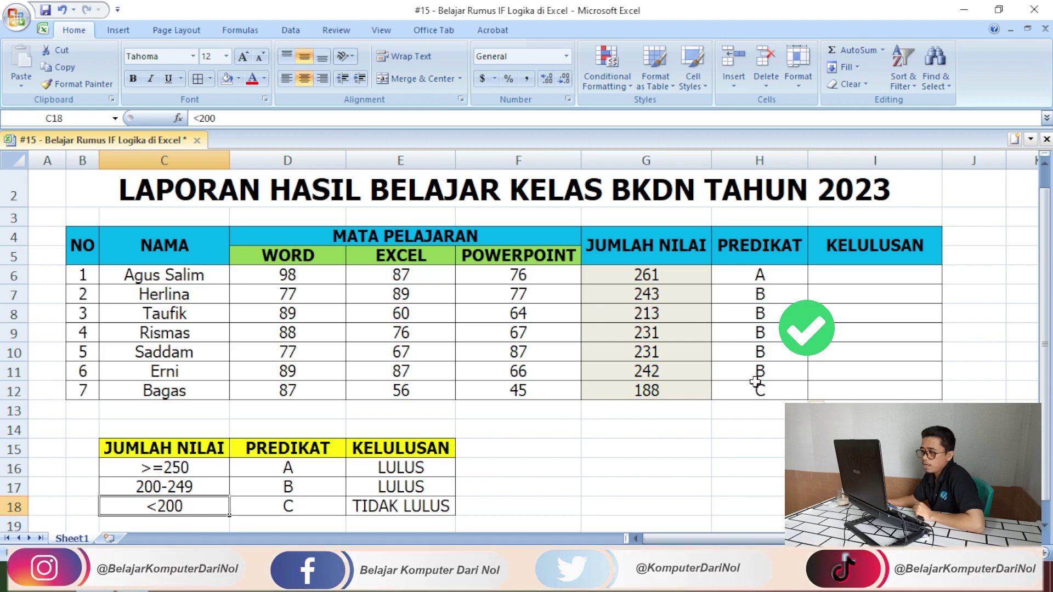
click(679, 394)
click(764, 391)
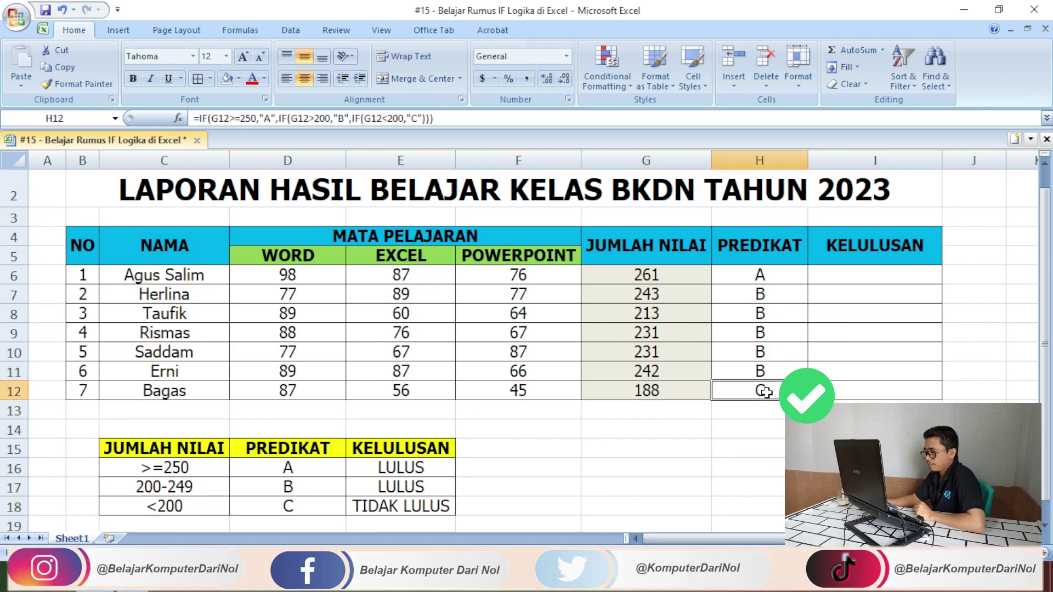
click(875, 279)
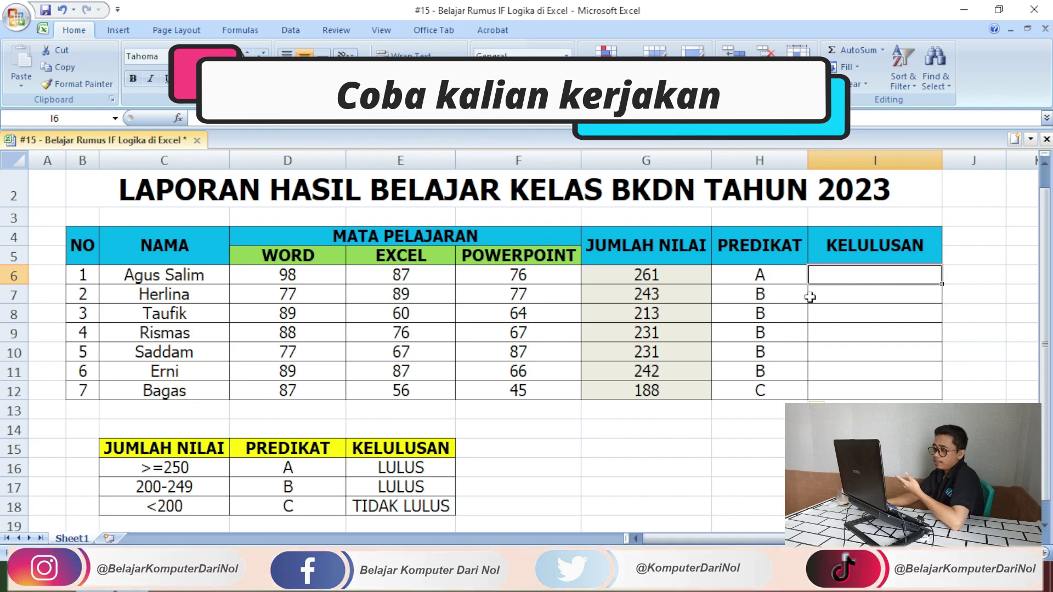
drag(159, 449, 409, 505)
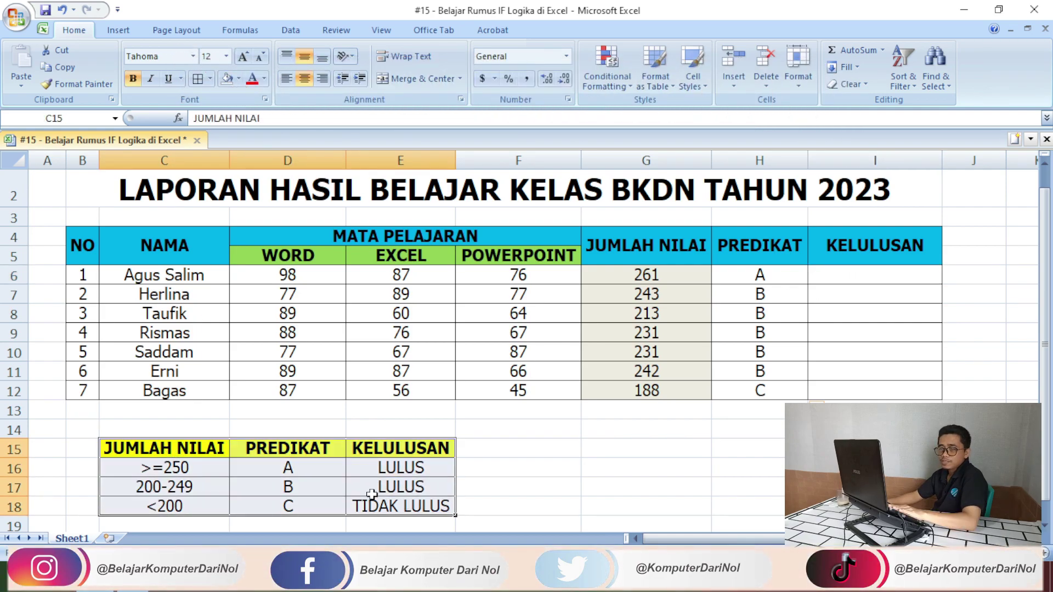
drag(188, 440, 181, 509)
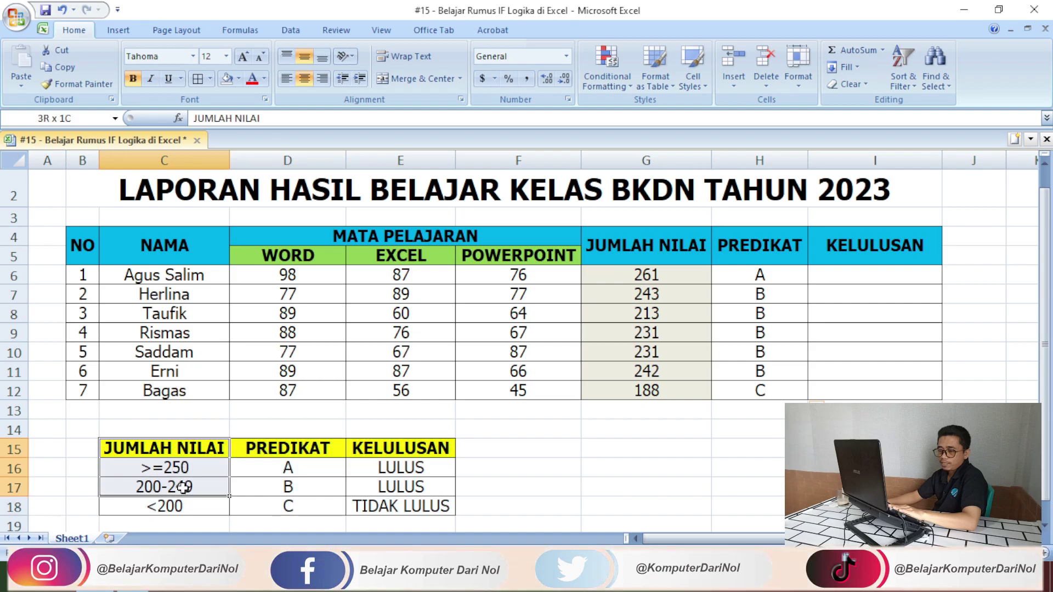
drag(311, 456, 308, 503)
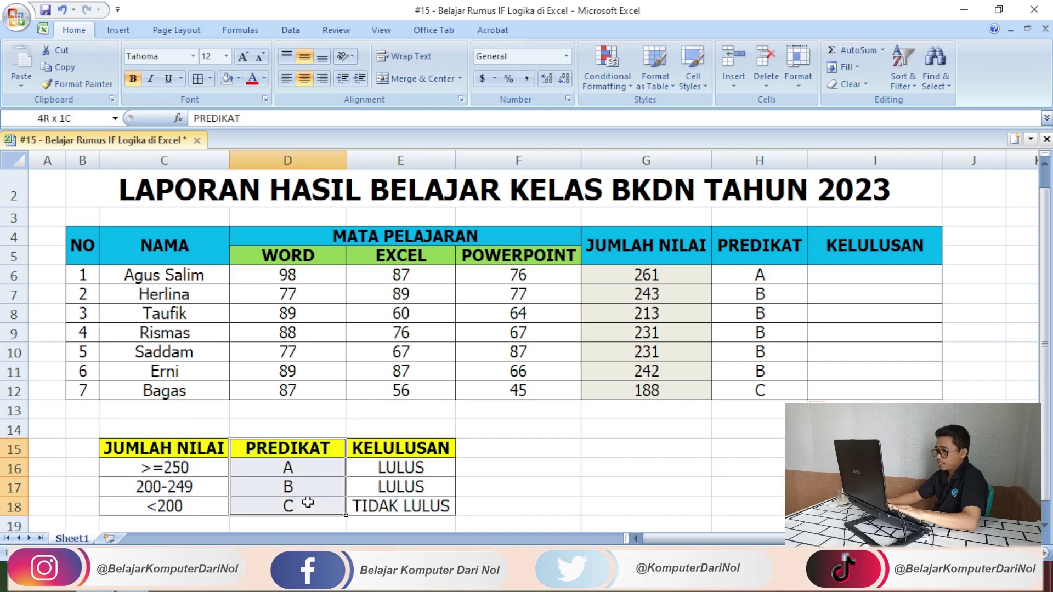
click(428, 449)
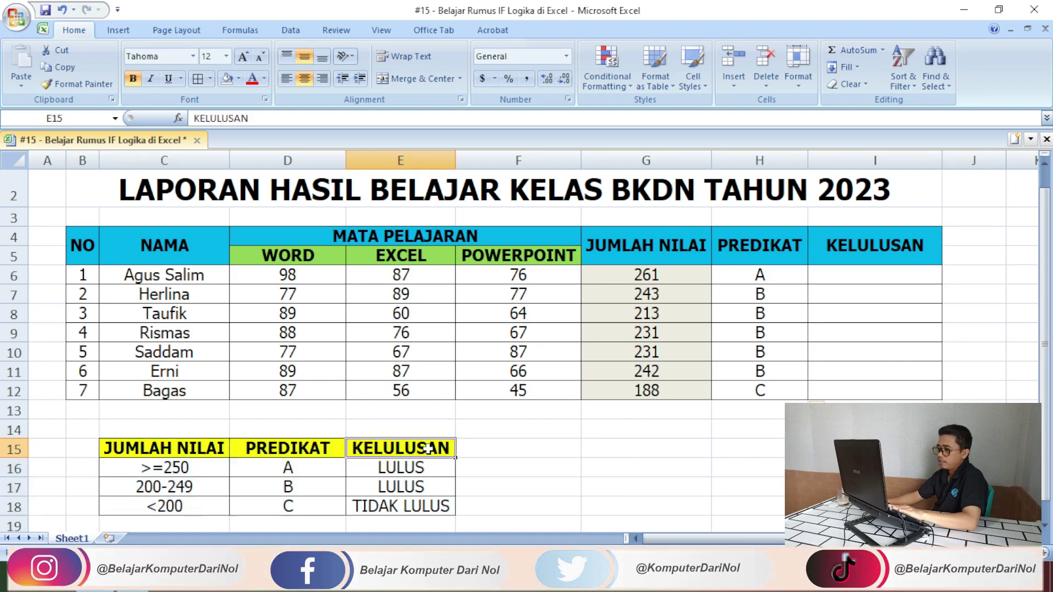
key(Down)
key(Down)
key(Down)
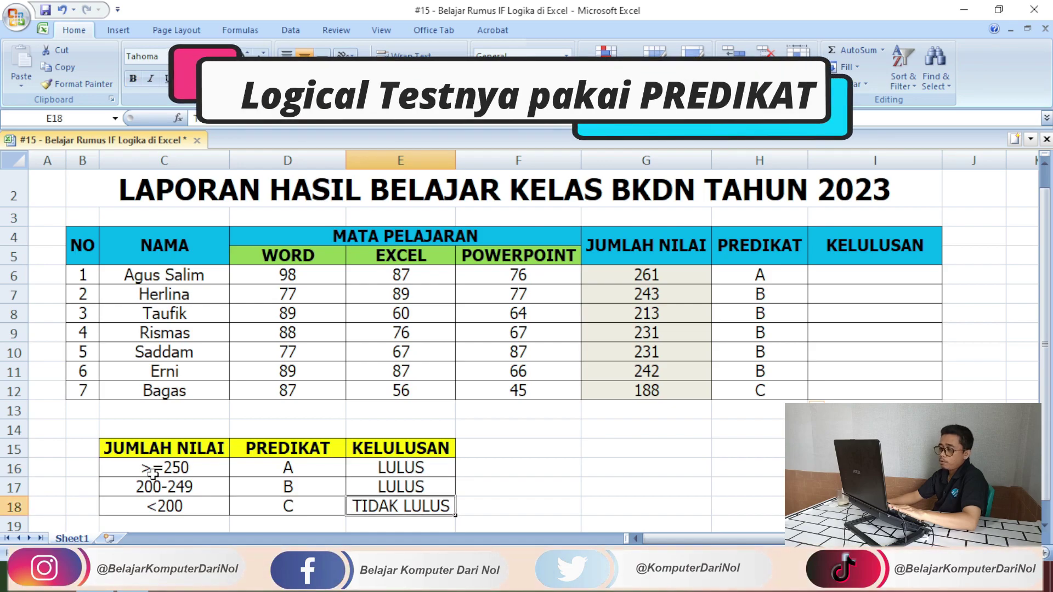
drag(145, 451, 152, 504)
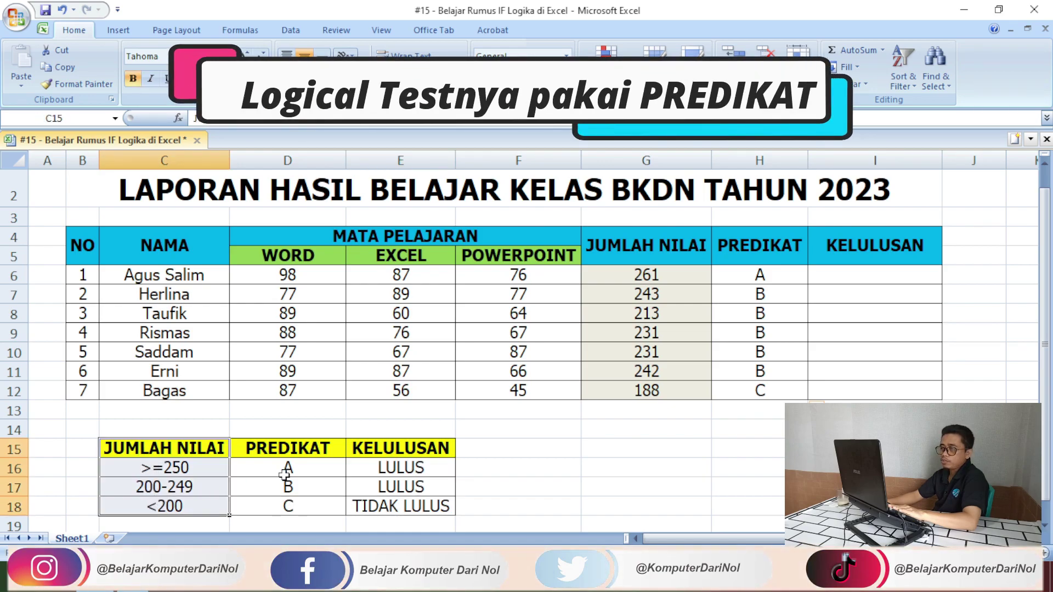
drag(318, 453, 326, 499)
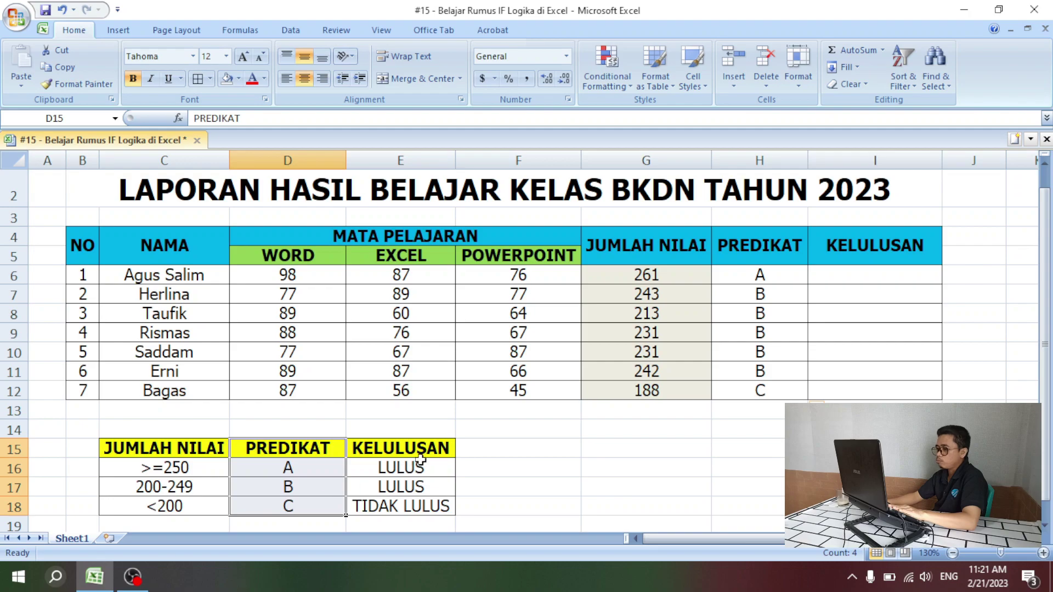
drag(421, 453, 427, 504)
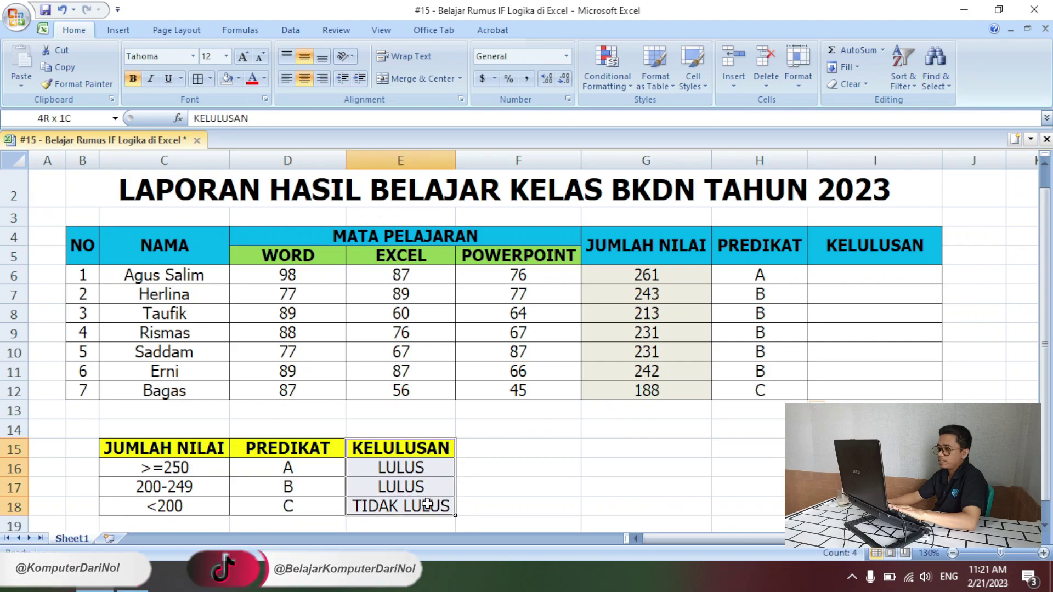